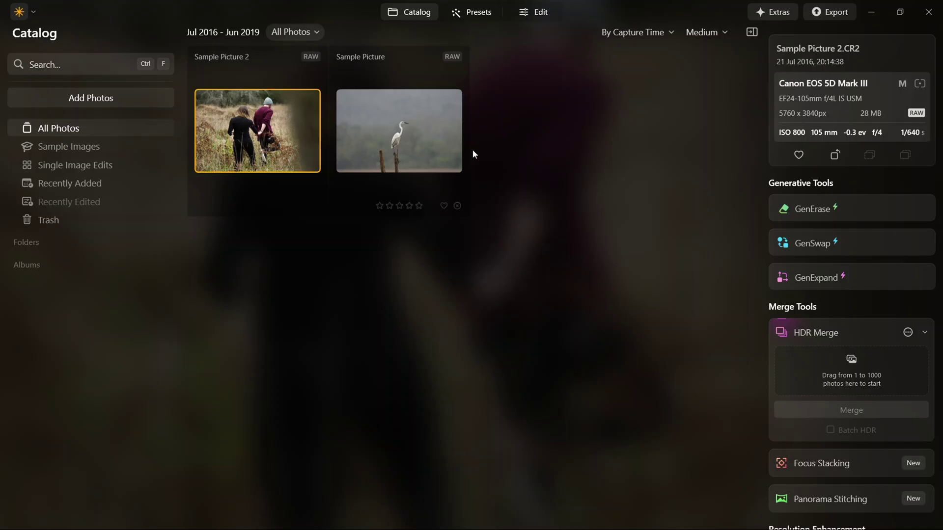
Open Sample Picture 2 for editing, raise the Enhance accent slightly, and set the Structure amount to 21
click(466, 15)
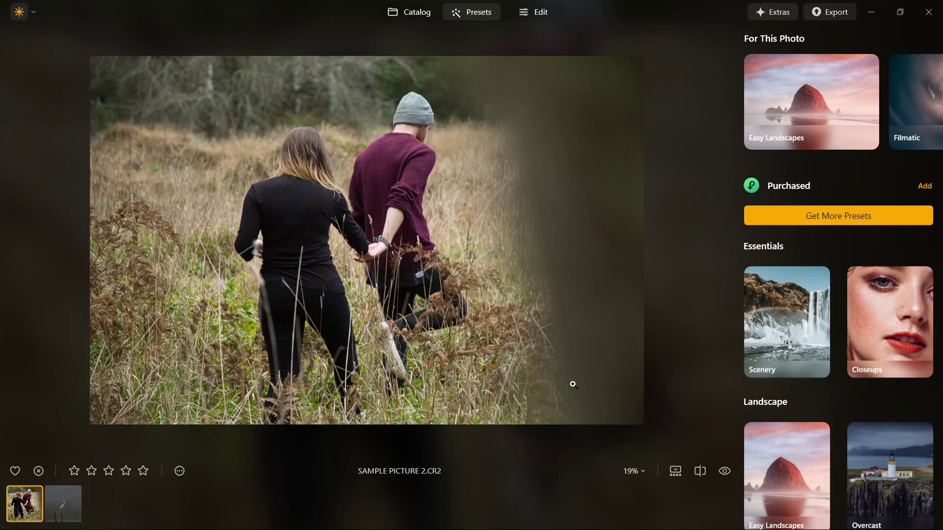
click(534, 20)
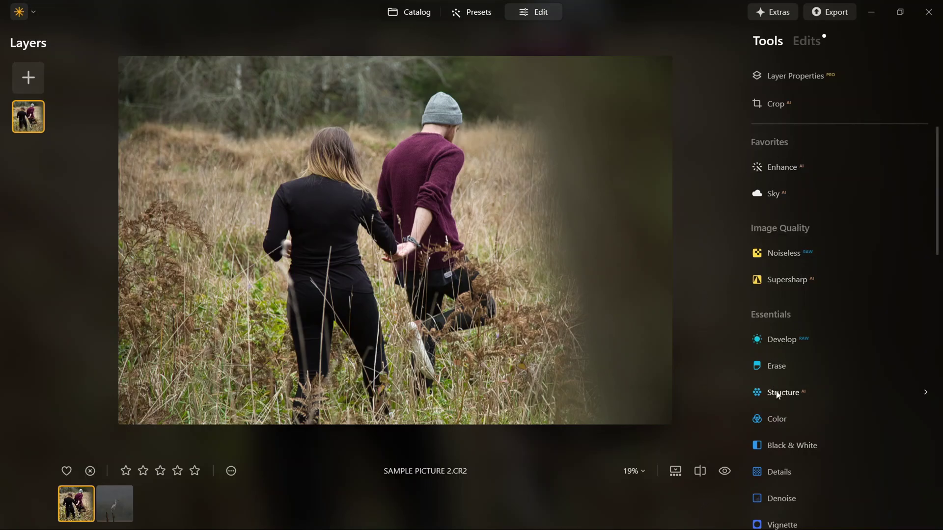
click(797, 168)
drag(768, 238, 785, 240)
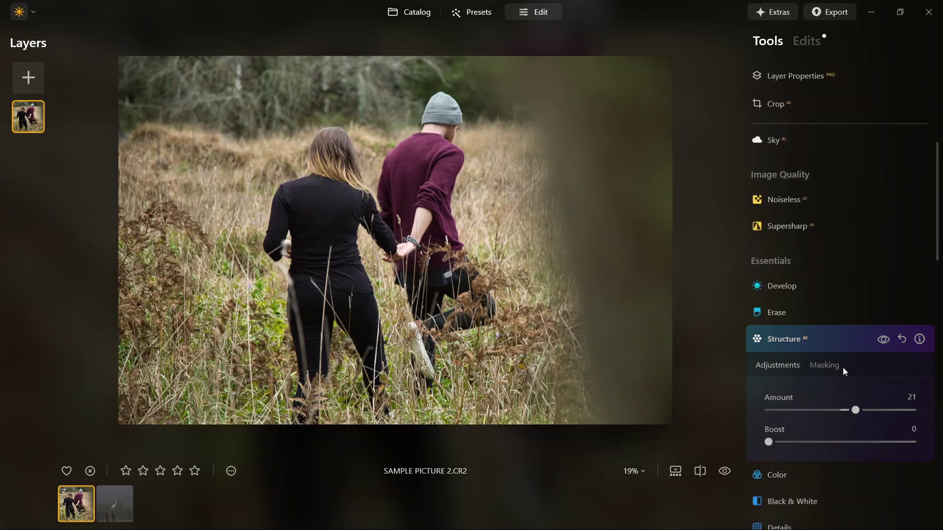
Examine the masking options for Structure and the overlay assets available for new layers
click(828, 363)
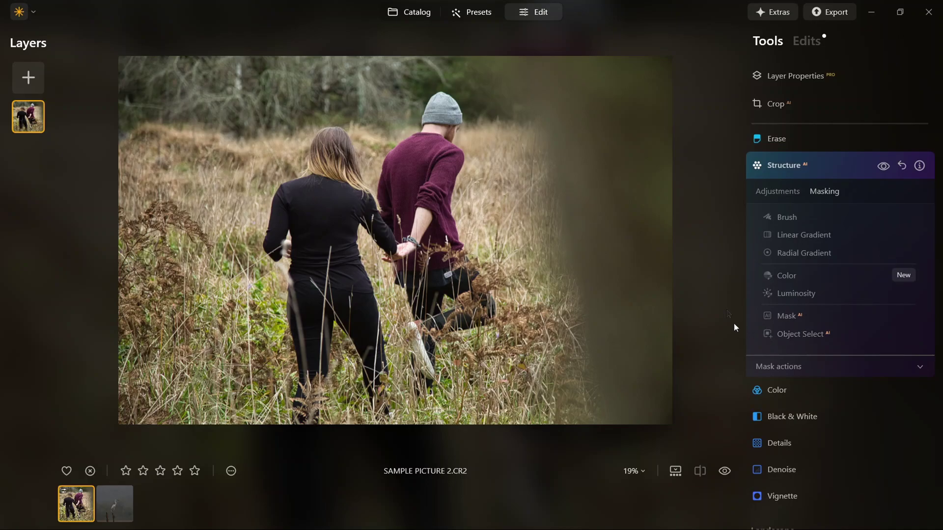
click(30, 79)
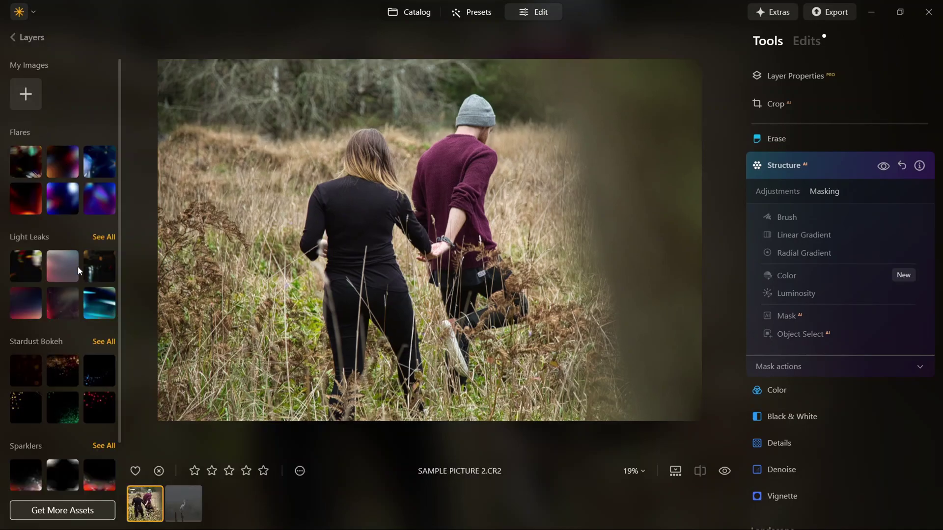
scroll(99, 402, down, 1)
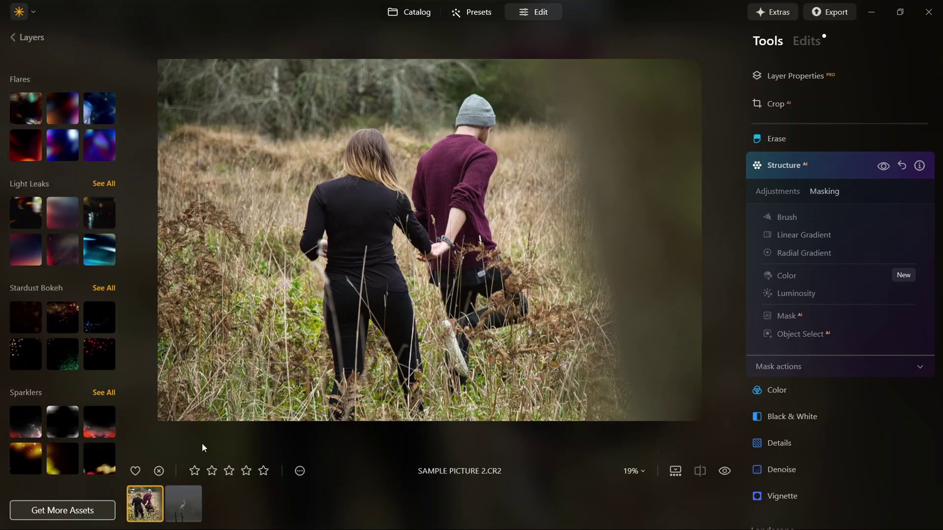
click(17, 37)
Review the edits applied to the photo, including the Structure adjustments, and return to the editing tools
click(807, 40)
click(799, 152)
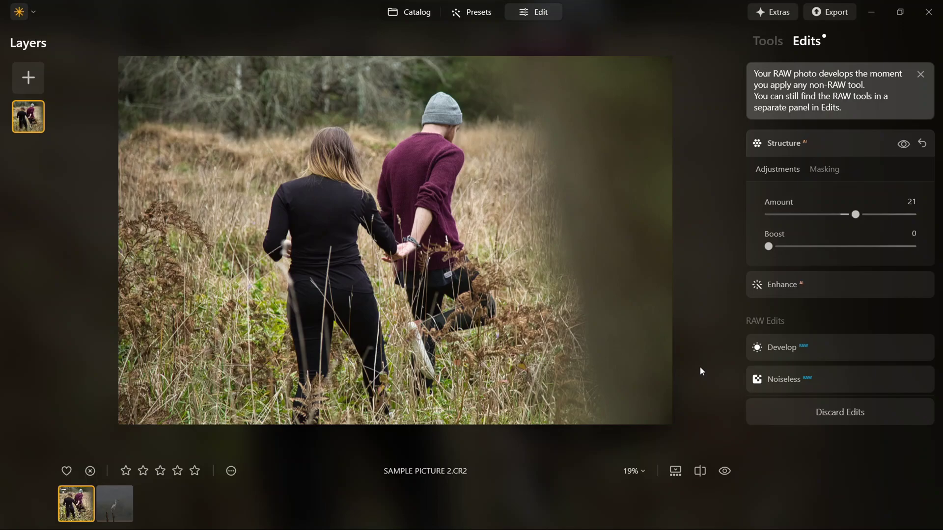
click(766, 37)
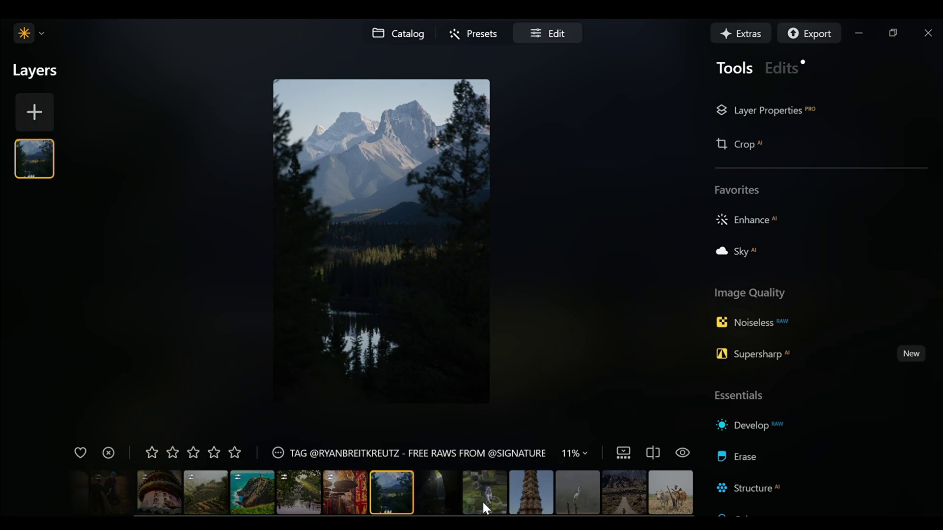
Enhance the mountain landscape with Accent set to 74 and Sky Enhancer set to 15
click(739, 220)
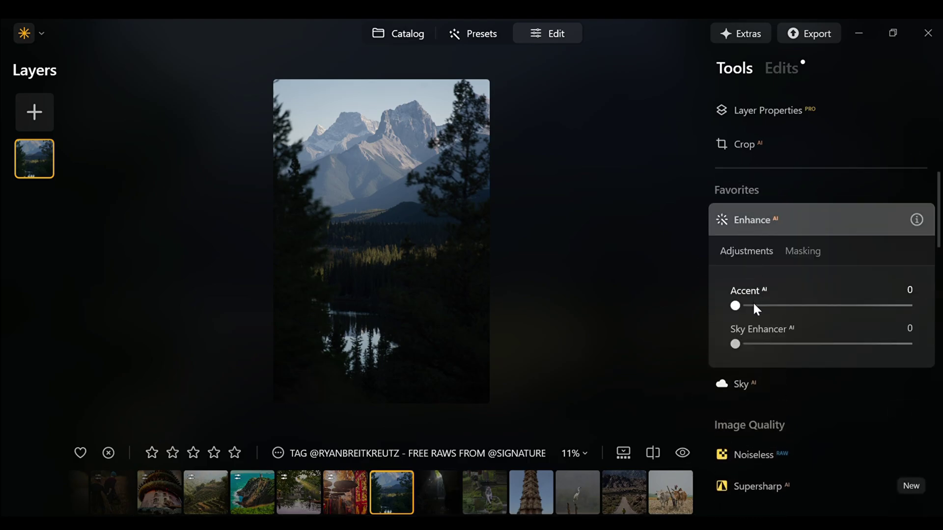
drag(754, 306, 864, 301)
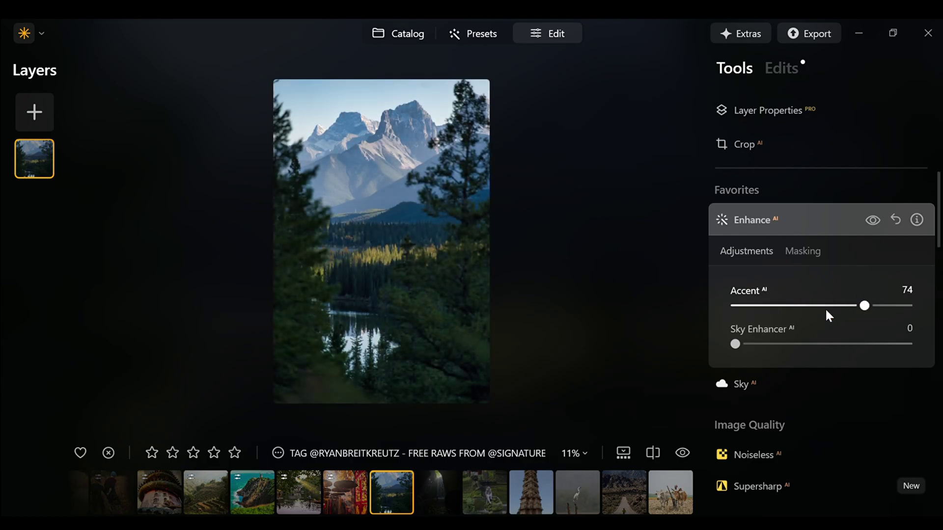
drag(747, 344, 761, 356)
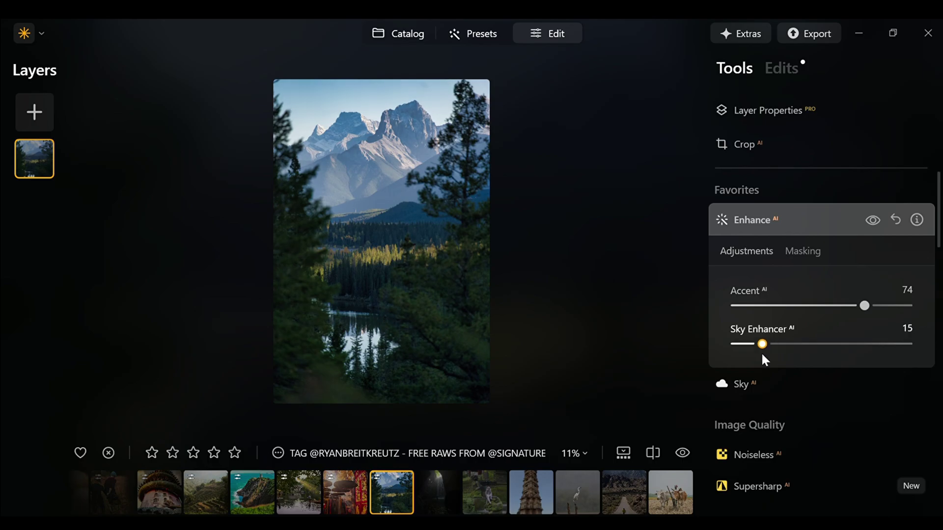
Replace the landscape's sky with Dramatic Sunset 1 and reset the sky's Vertical Position
click(741, 384)
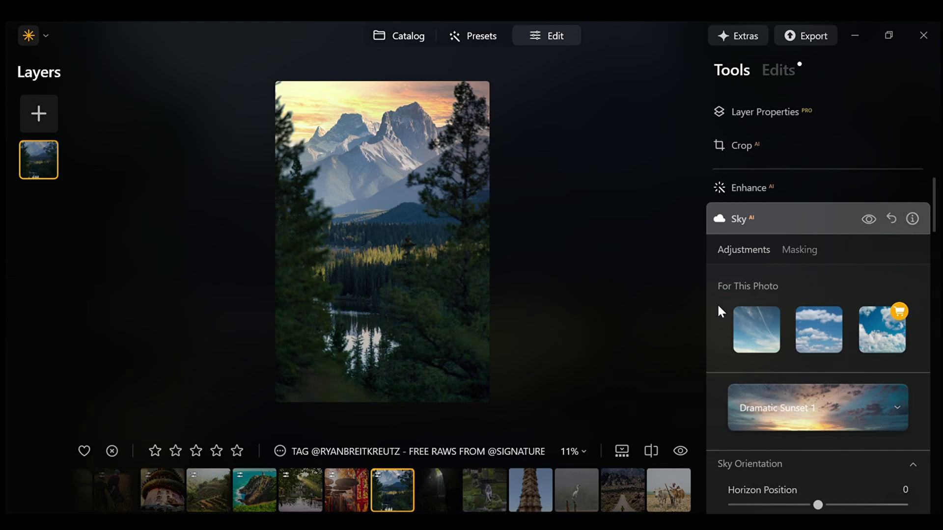
drag(933, 213, 933, 259)
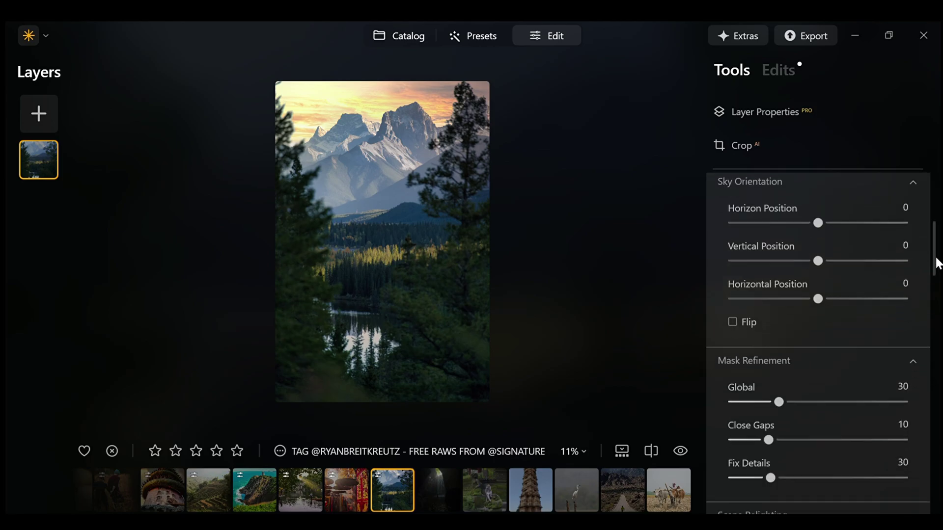
drag(817, 232, 821, 267)
double_click(821, 270)
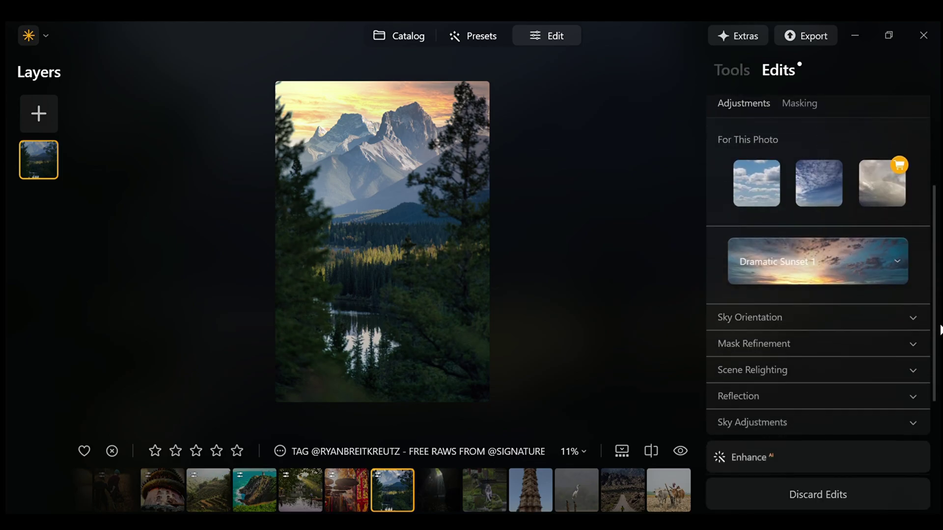
Set the replaced sky's Reflection Amount to 100 and increase its Water Blur
scroll(867, 358, down, 1)
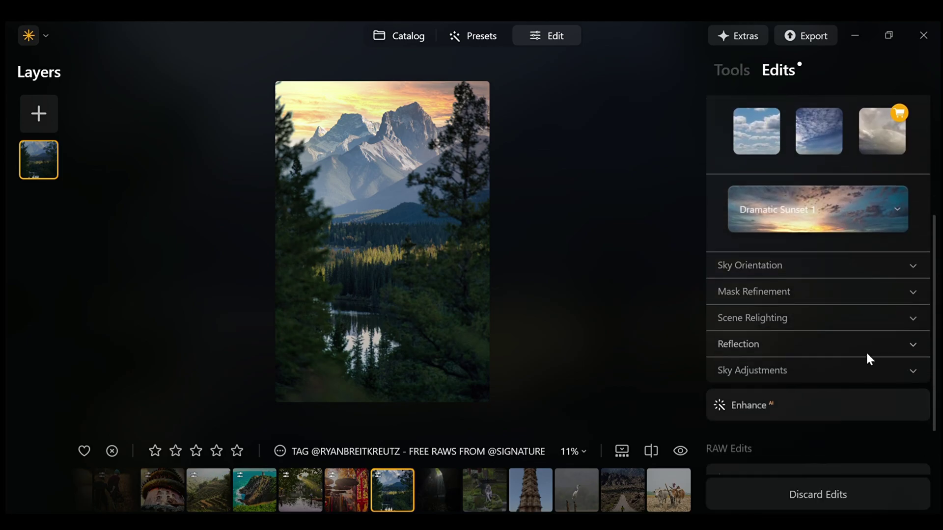
click(850, 343)
click(906, 383)
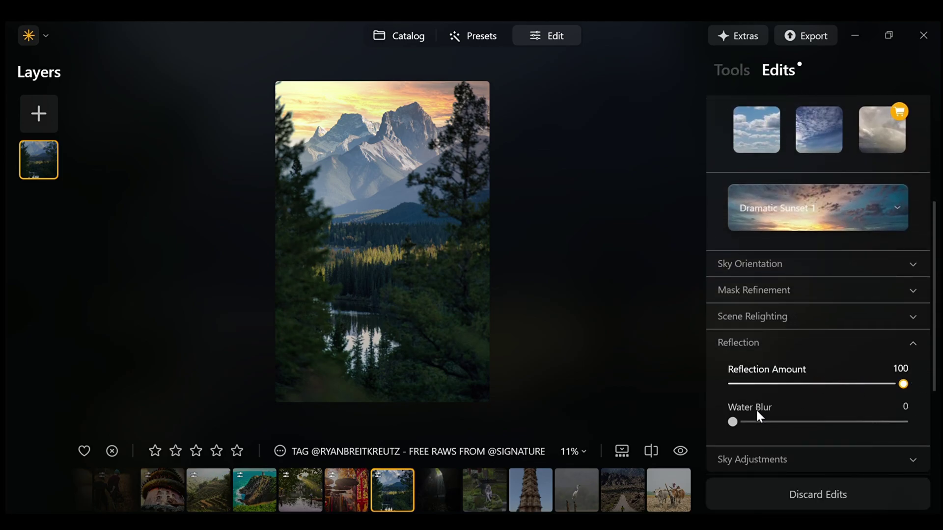
drag(757, 421, 931, 444)
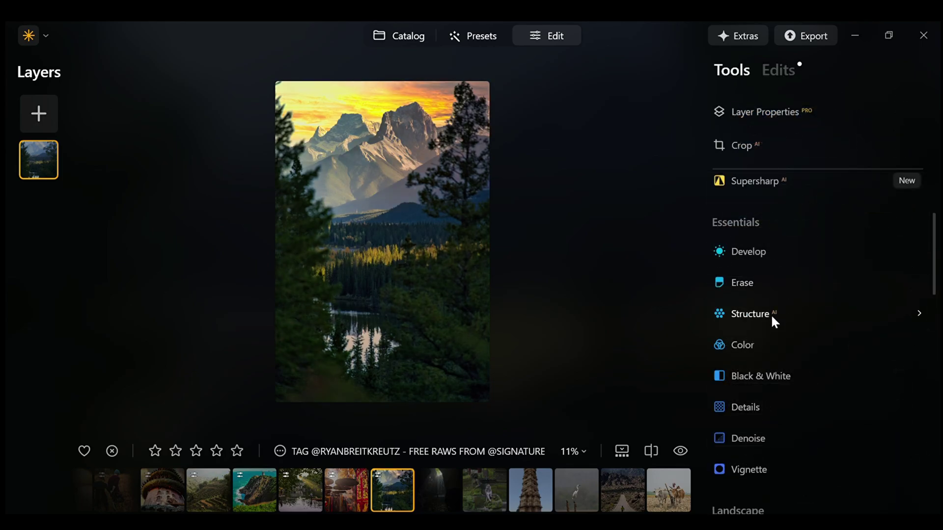
Try a Structure amount of 37 with some boost on the landscape, and bring both back to 0
click(760, 317)
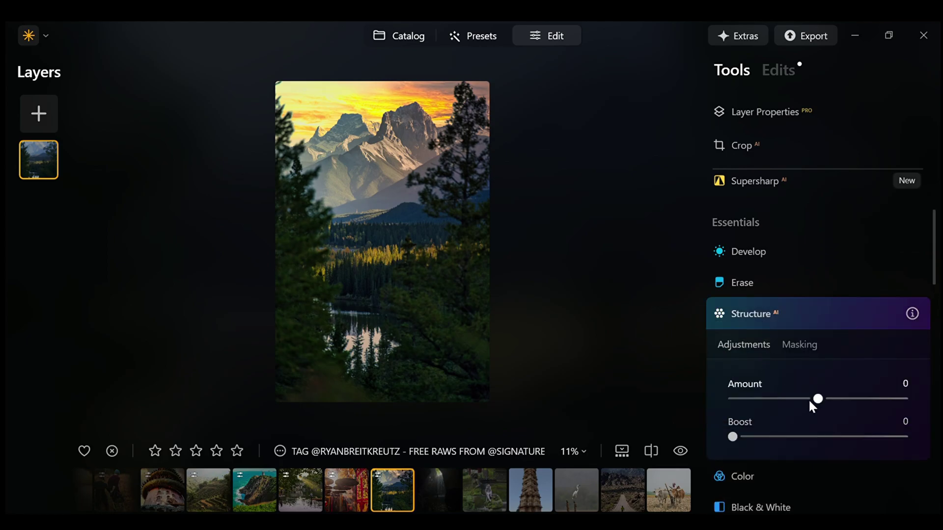
drag(817, 400, 849, 399)
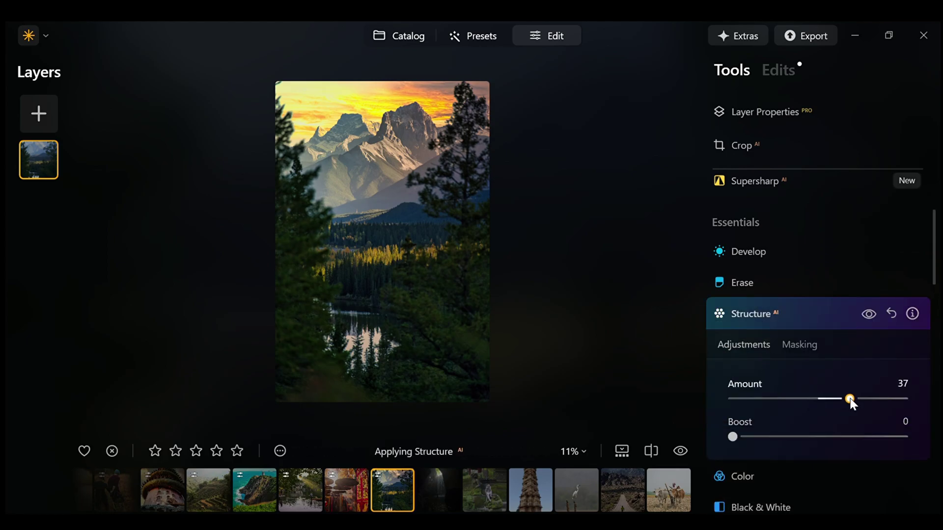
drag(731, 437, 761, 436)
drag(841, 398, 825, 402)
click(778, 400)
click(822, 399)
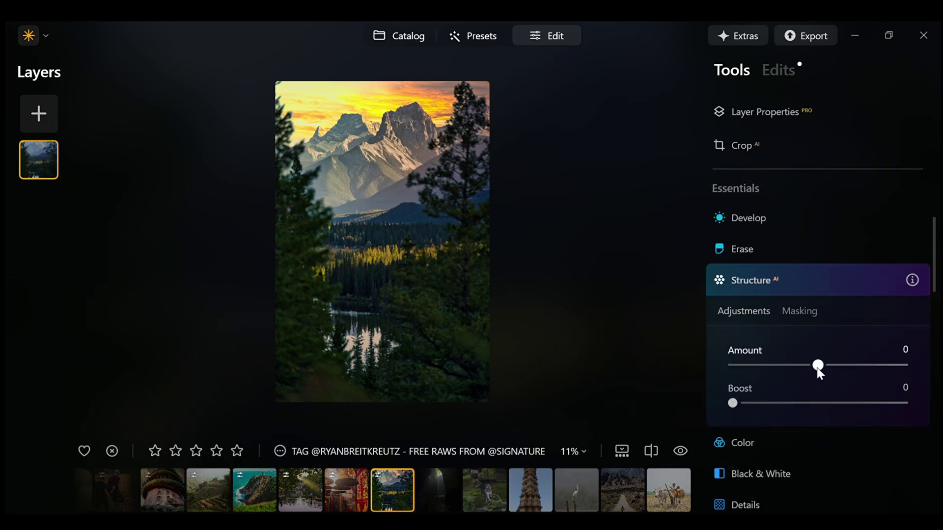
Try a Structure amount of -45 and start a radial gradient mask for the effect
drag(818, 367, 779, 367)
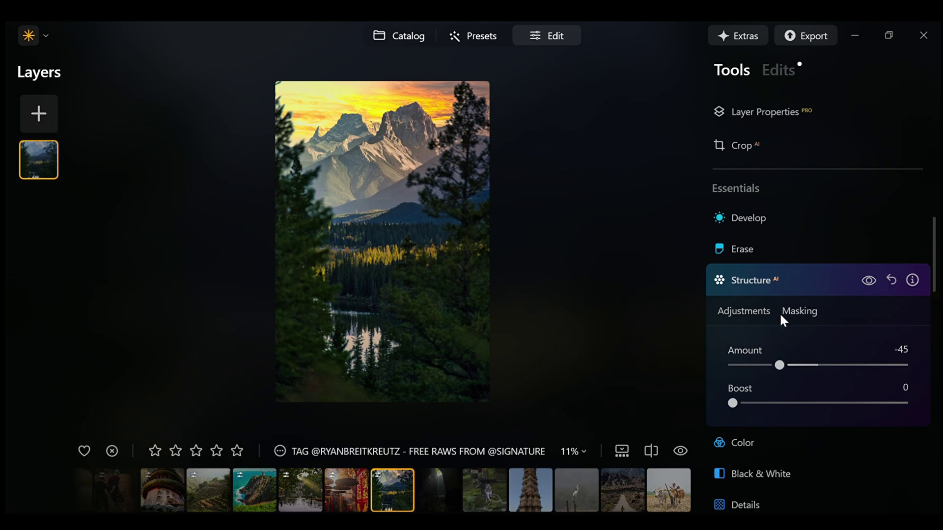
click(799, 311)
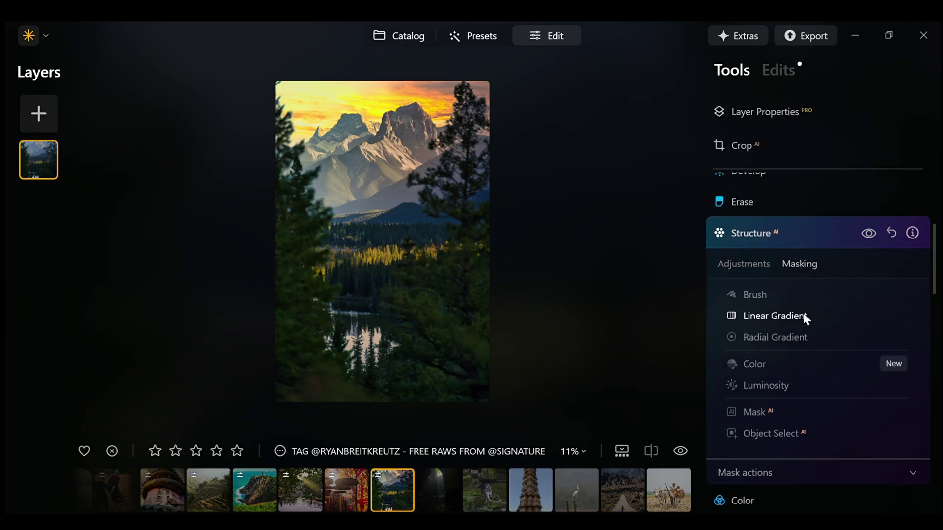
click(773, 334)
click(781, 253)
click(777, 215)
click(777, 215)
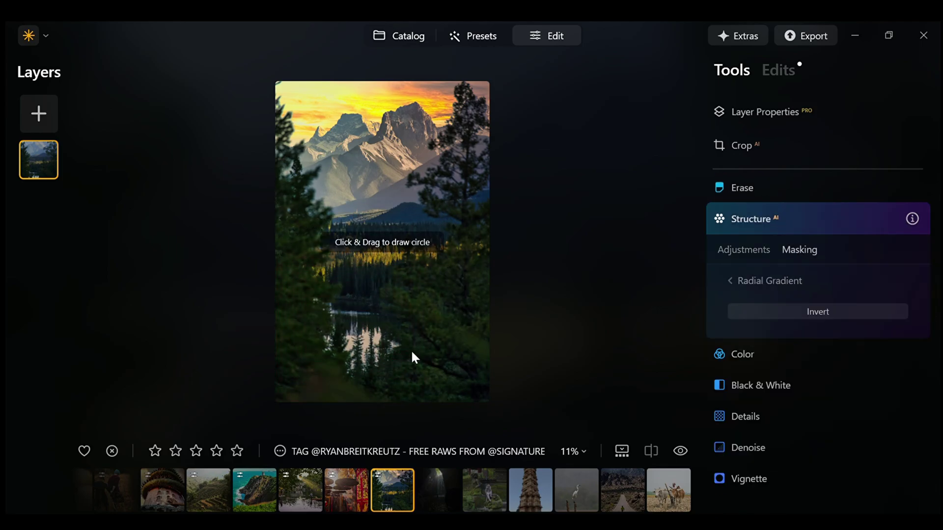
Set the Structure amount to 33 and boost to 15, and compare the landscape with its original
click(743, 250)
click(679, 451)
click(680, 450)
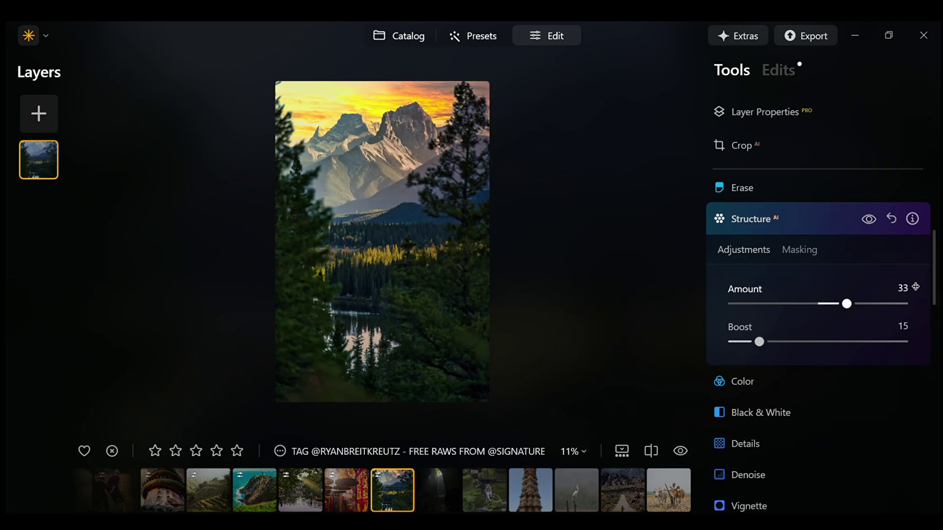
Relight the landscape with Brightness Near at -47, Brightness Far at 20 and Depth at 15
scroll(926, 259, up, 3)
click(768, 376)
scroll(830, 322, down, 5)
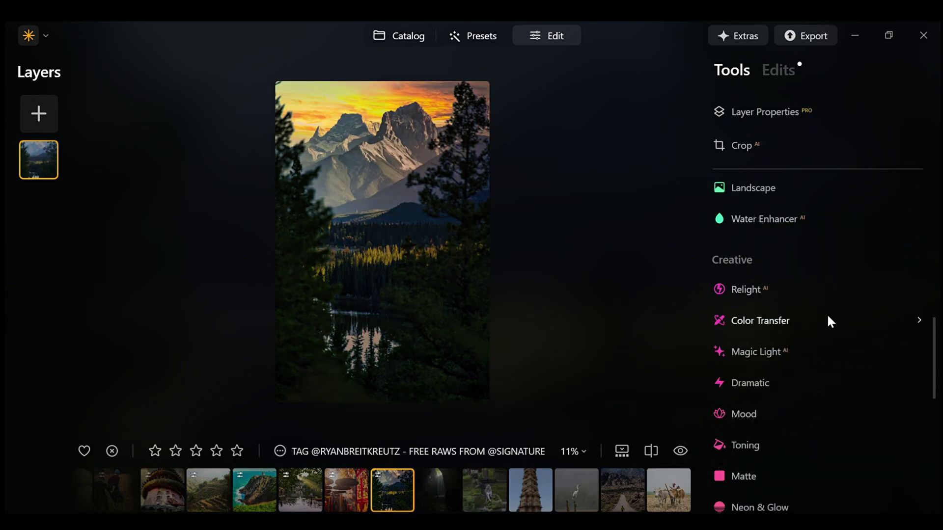
click(807, 297)
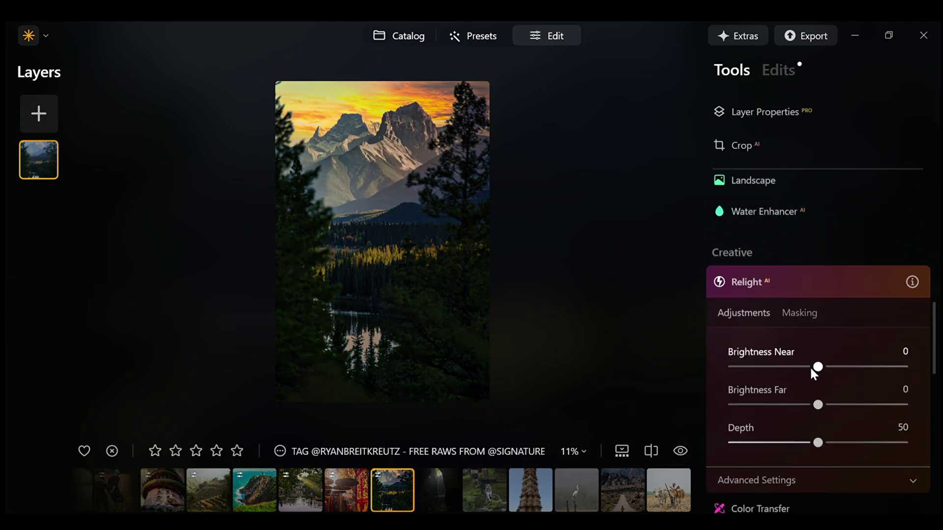
drag(823, 403, 855, 405)
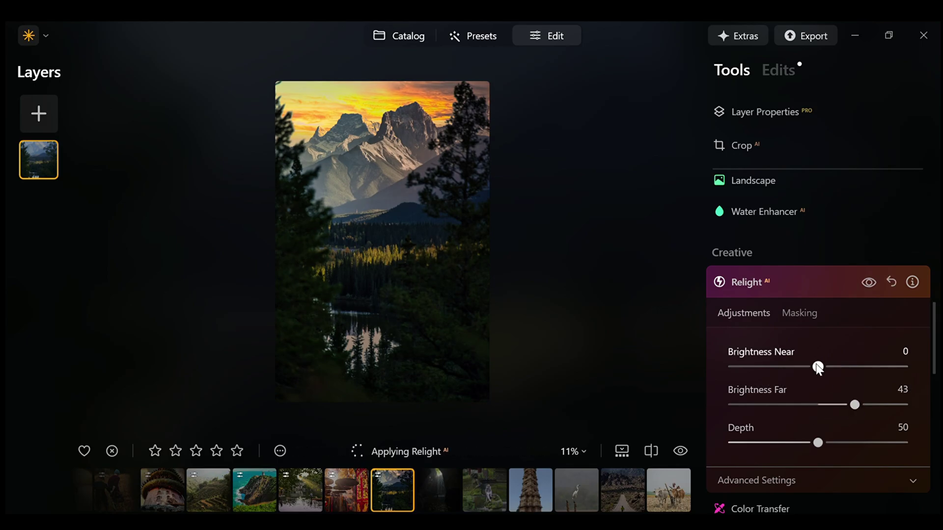
click(776, 364)
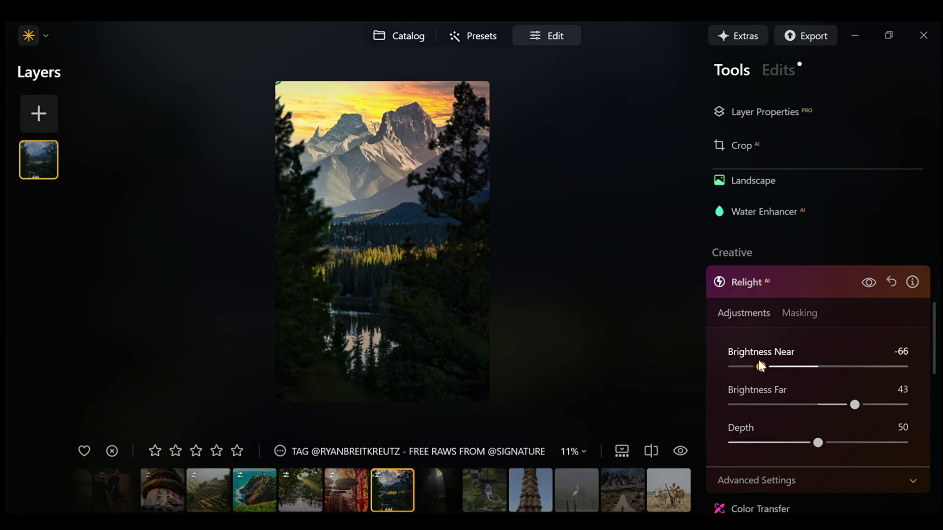
mouse_move(777, 365)
mouse_down()
mouse_move(767, 366)
mouse_move(778, 366)
mouse_up()
drag(847, 404, 835, 403)
drag(822, 449, 757, 451)
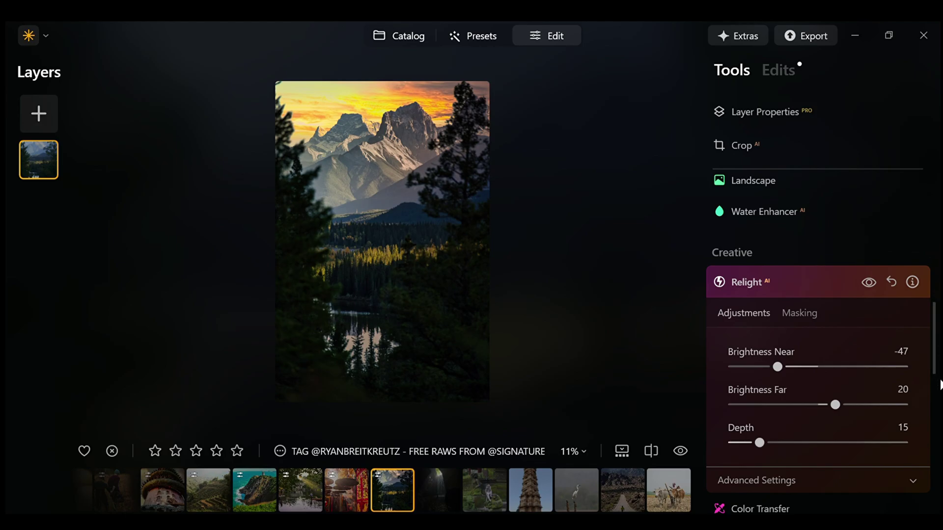
drag(934, 369, 935, 409)
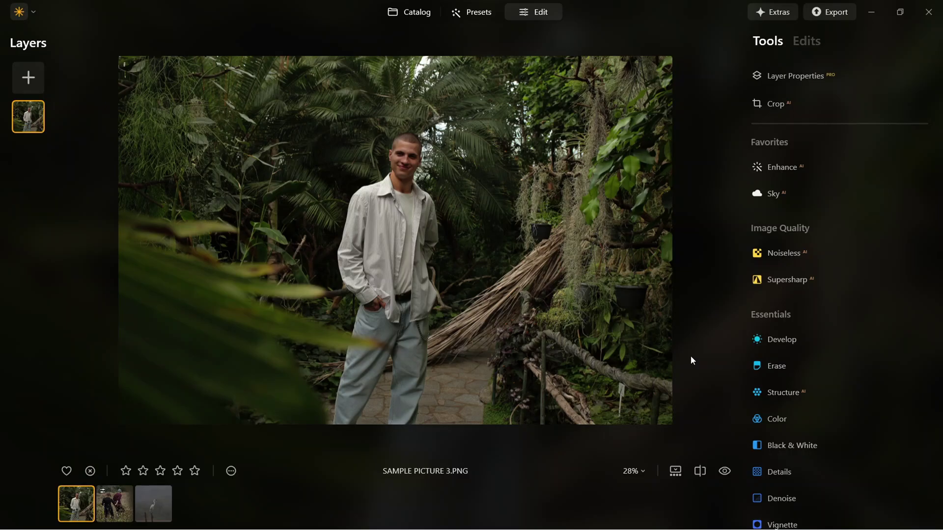
Retouch the man's face in Sample Picture 3 with Face Light at 53 and Slim Face at 18
scroll(861, 424, down, 12)
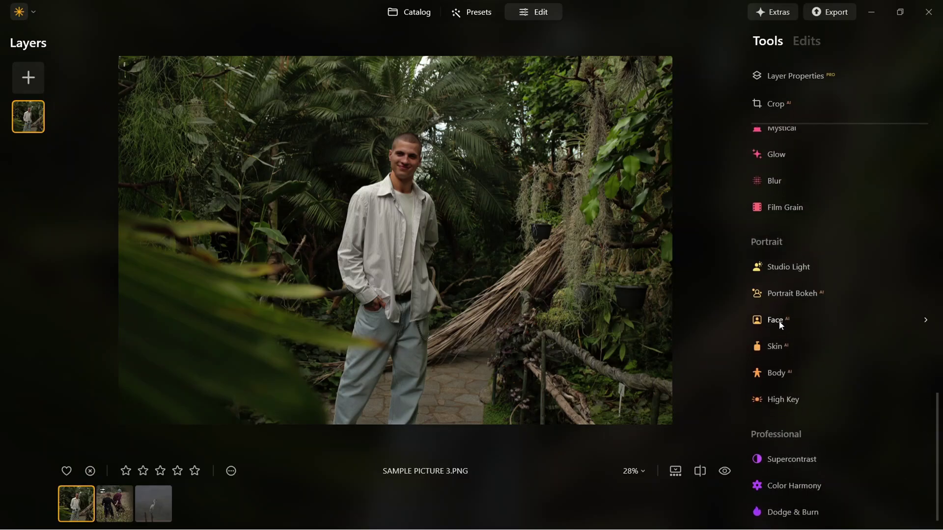
click(781, 325)
drag(768, 391, 841, 396)
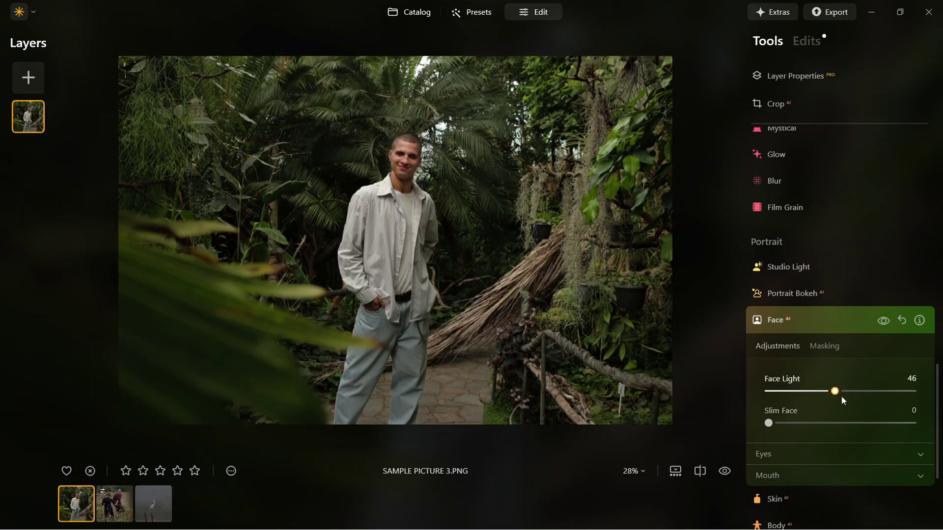
click(428, 155)
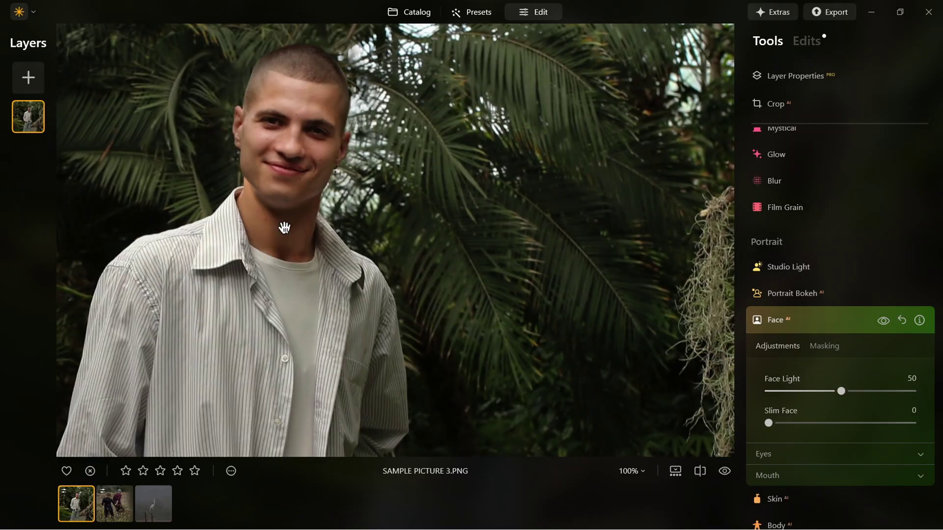
mouse_move(845, 395)
mouse_down()
mouse_move(916, 399)
mouse_move(845, 396)
mouse_up()
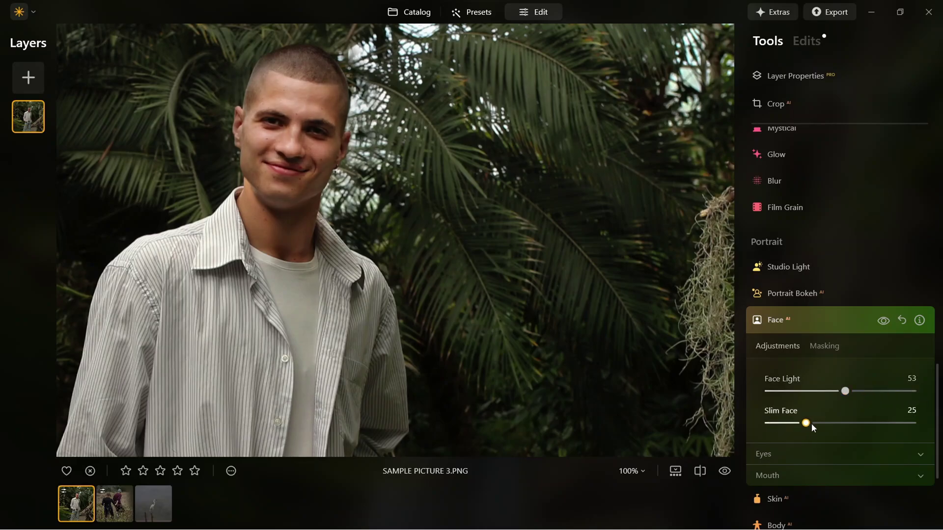
drag(811, 425, 795, 428)
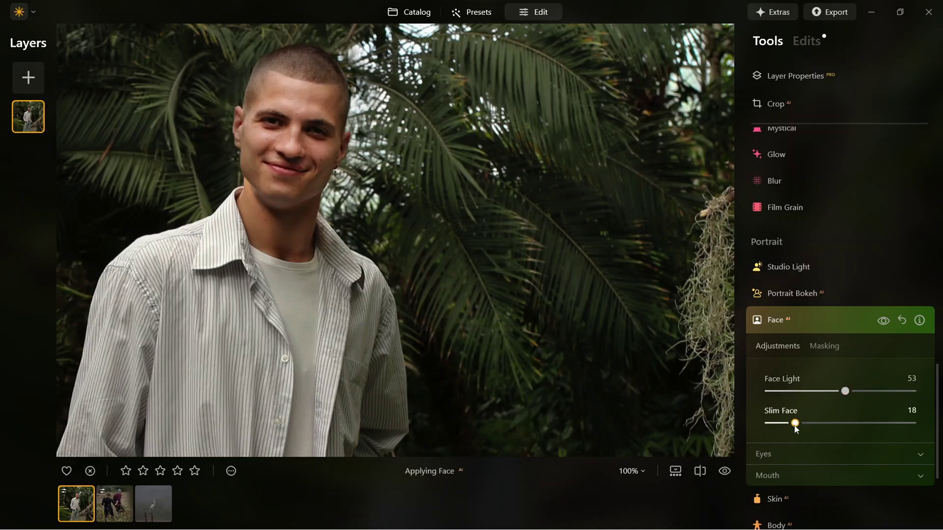
Set Slim Face to 55 and smooth the man's skin with Amount 51 and Shine Removal 69
click(817, 452)
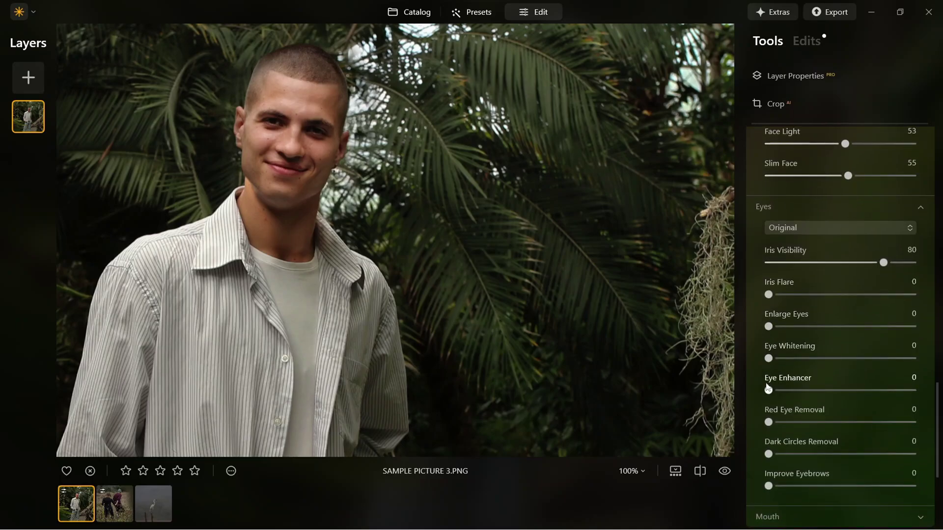
scroll(787, 468, down, 3)
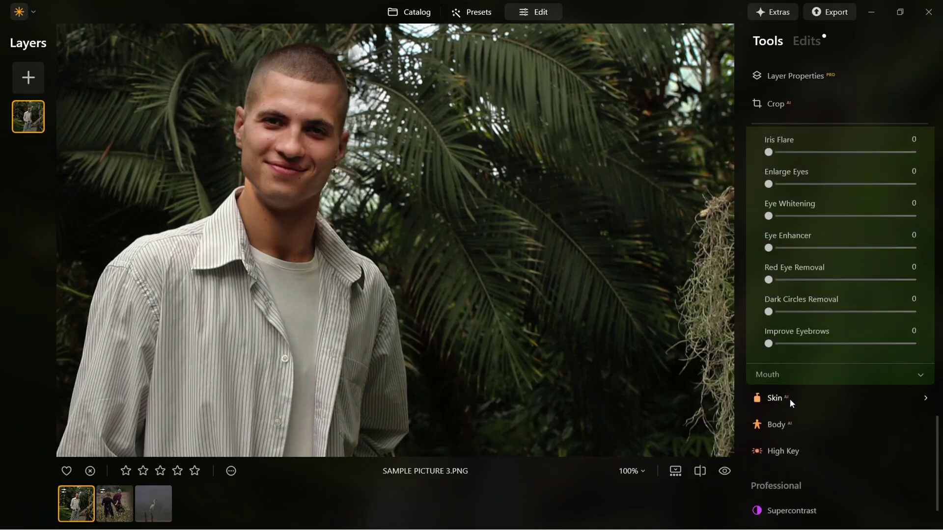
click(792, 400)
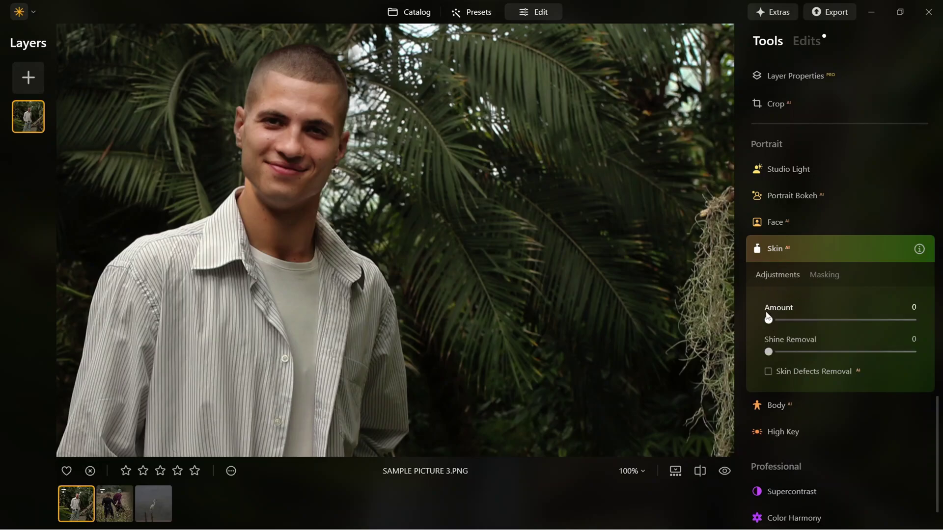
drag(872, 326, 842, 323)
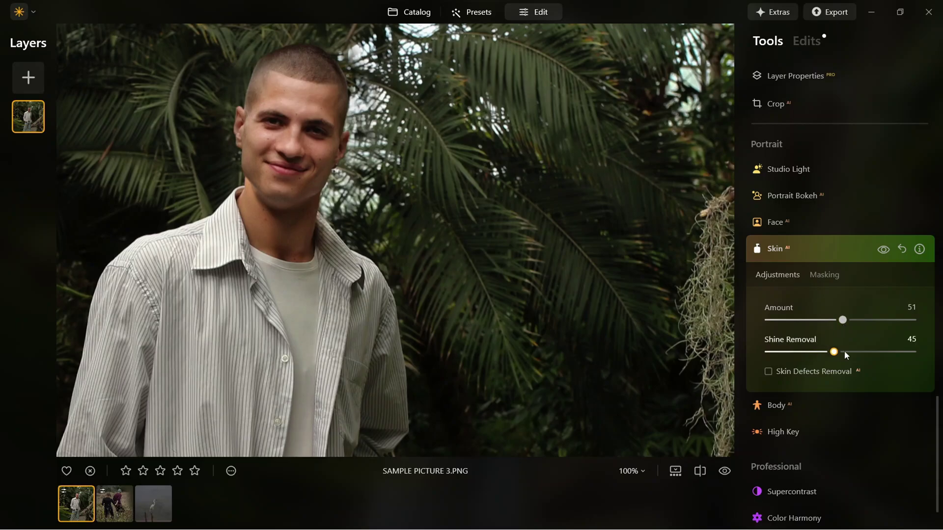
drag(875, 368, 869, 369)
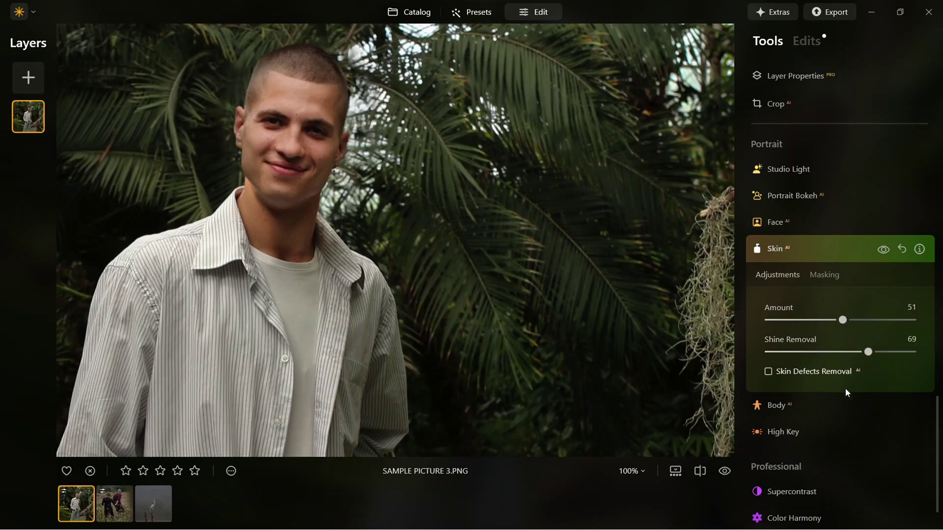
Reshape the man's body with the Body tool, setting Shape to -6 and Abdomen to 8
click(798, 404)
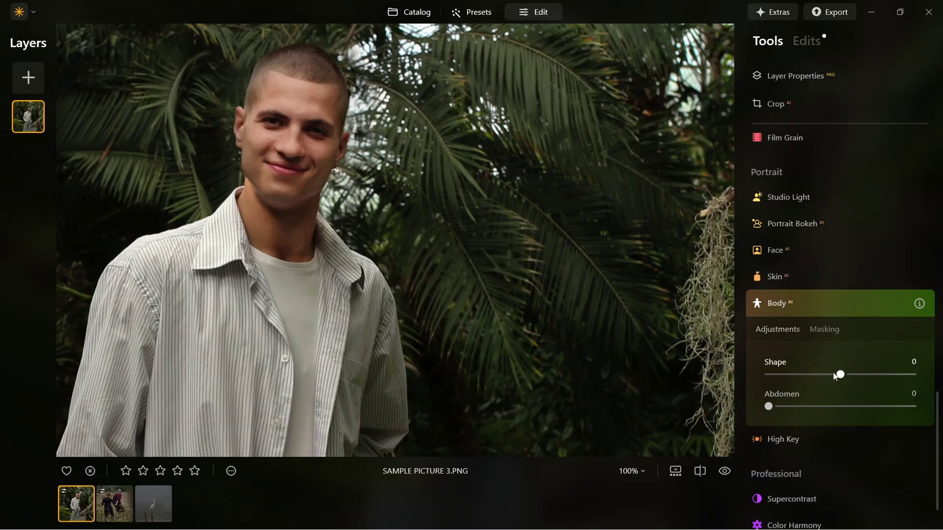
drag(841, 378, 803, 378)
click(377, 329)
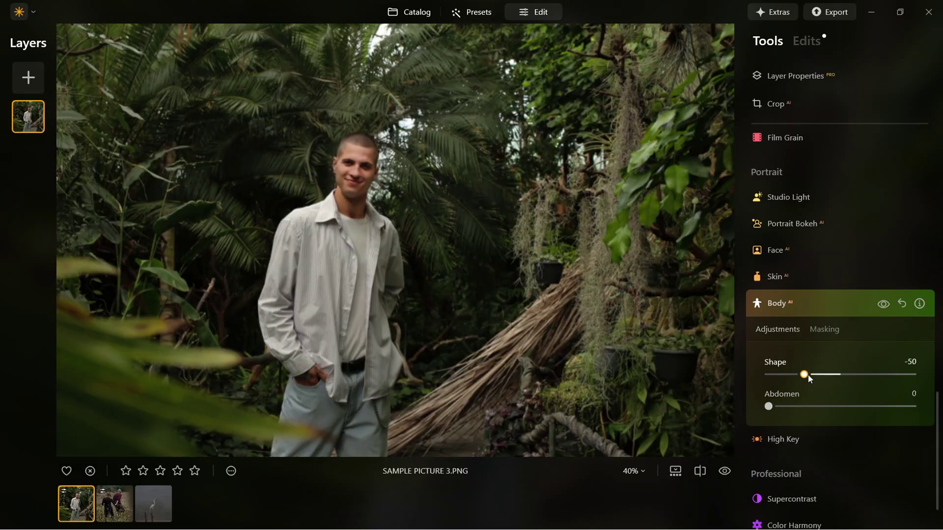
drag(808, 374, 871, 375)
drag(768, 406, 816, 413)
drag(867, 378, 854, 379)
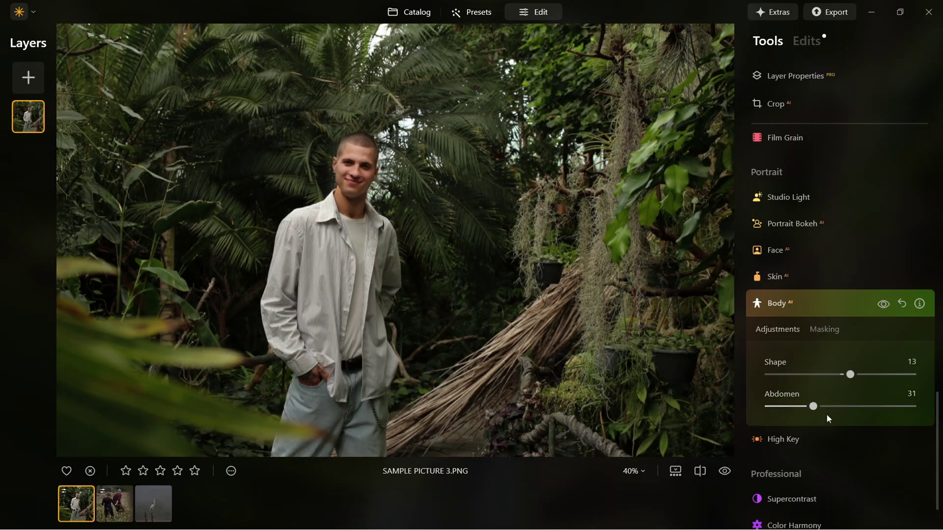
drag(813, 413, 782, 417)
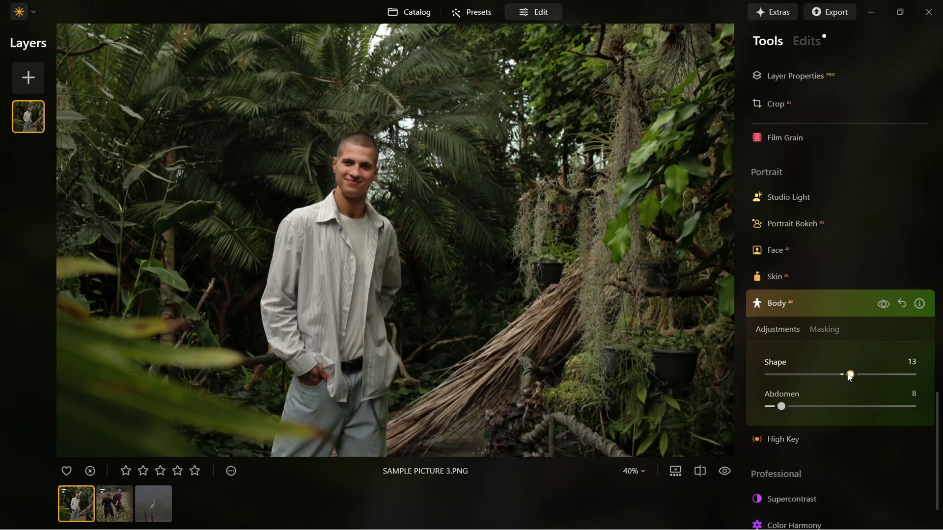
drag(850, 375, 833, 379)
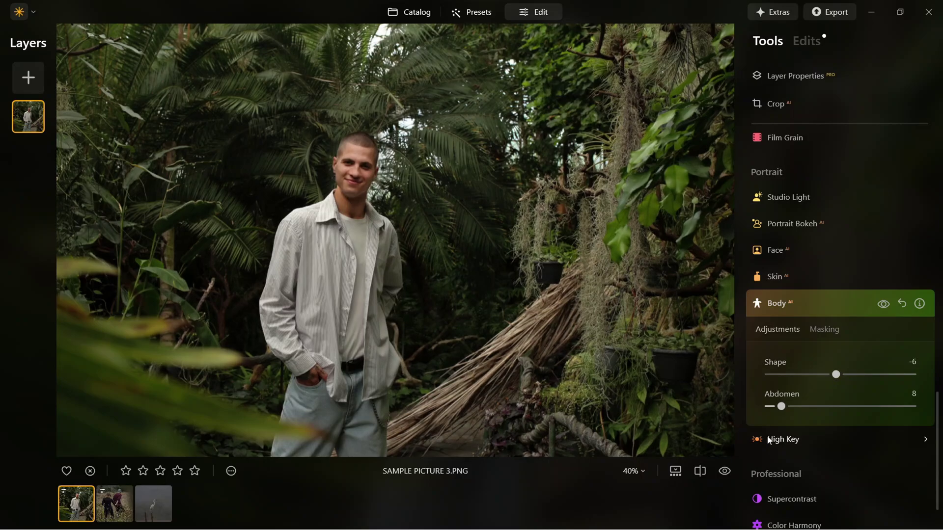
Apply Portrait Bokeh at Amount 26 and set its focus brush to size 120, softness 72 and strength 77
scroll(781, 256, up, 1)
click(776, 272)
drag(771, 315, 807, 313)
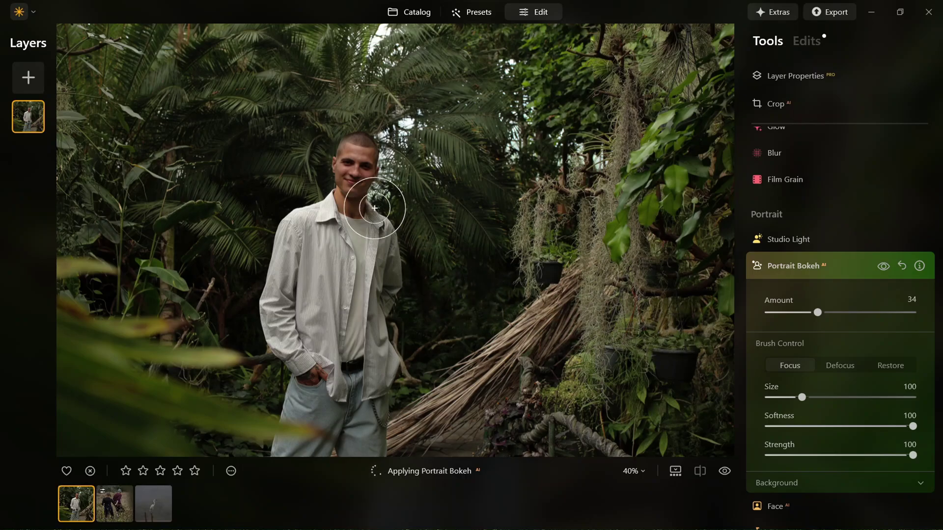
drag(817, 313, 810, 314)
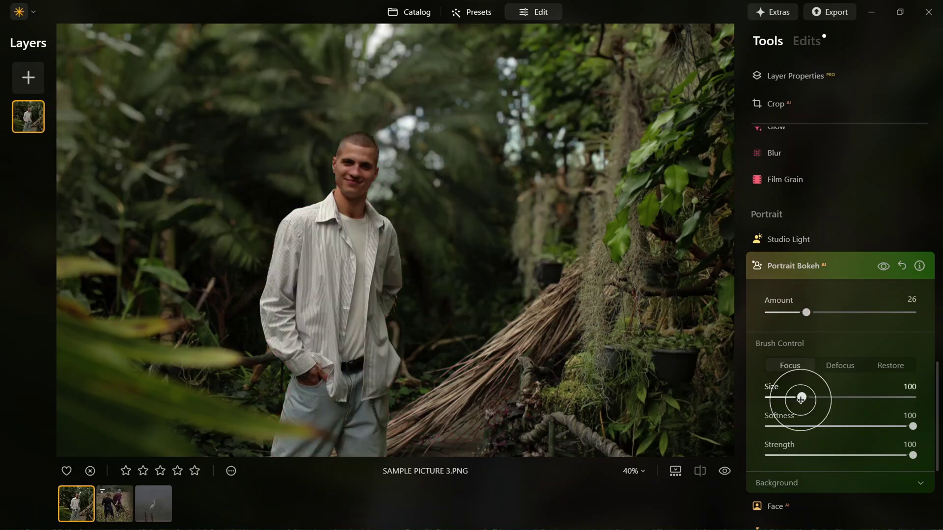
drag(801, 397, 808, 397)
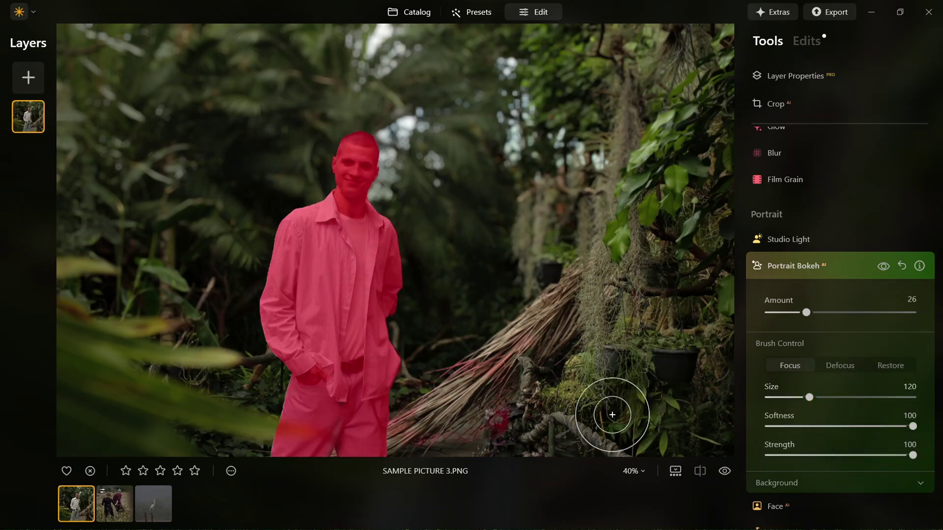
drag(912, 426, 872, 426)
drag(912, 455, 878, 455)
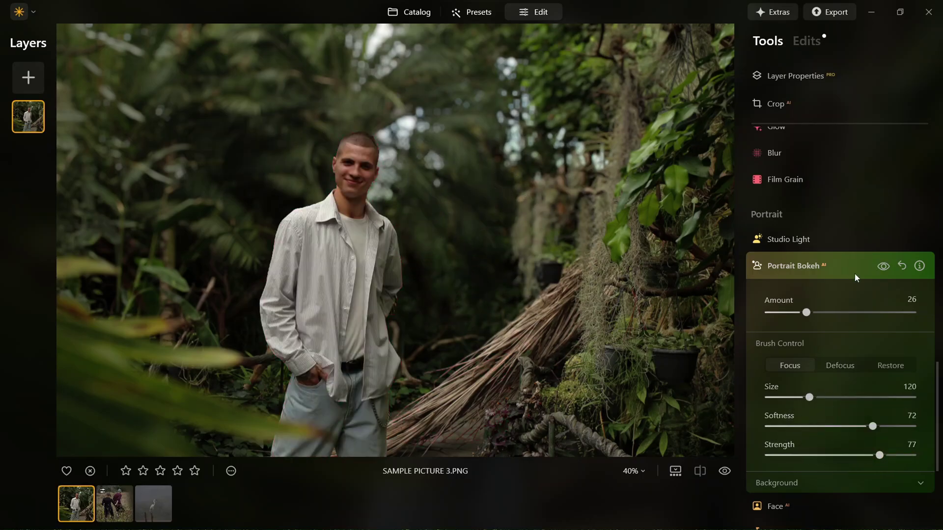
Compare the portrait with and without the Portrait Bokeh effect
click(883, 267)
click(884, 268)
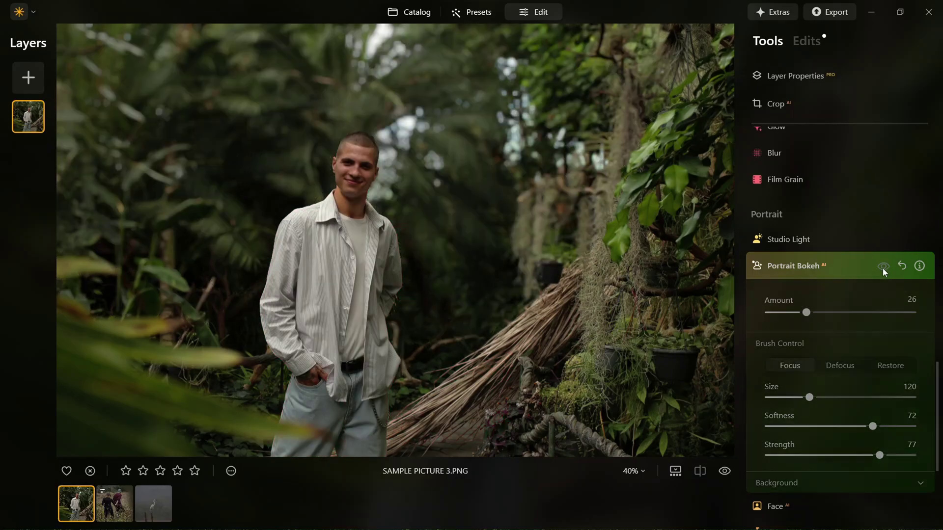
click(883, 268)
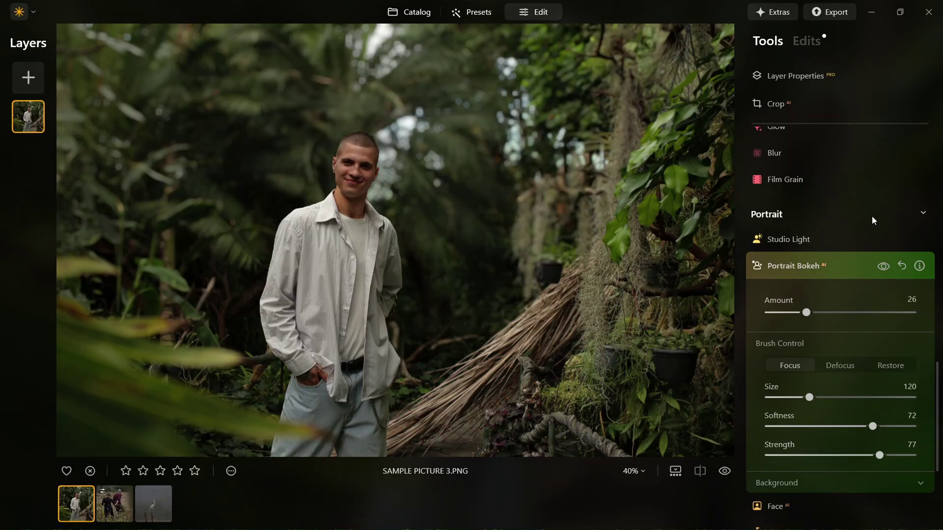
Switch to the Defocus brush and set the bokeh background's Brightness to 54, Highlights Glow to 22, Depth Correction to 23 and Edges Correction to 44
click(844, 369)
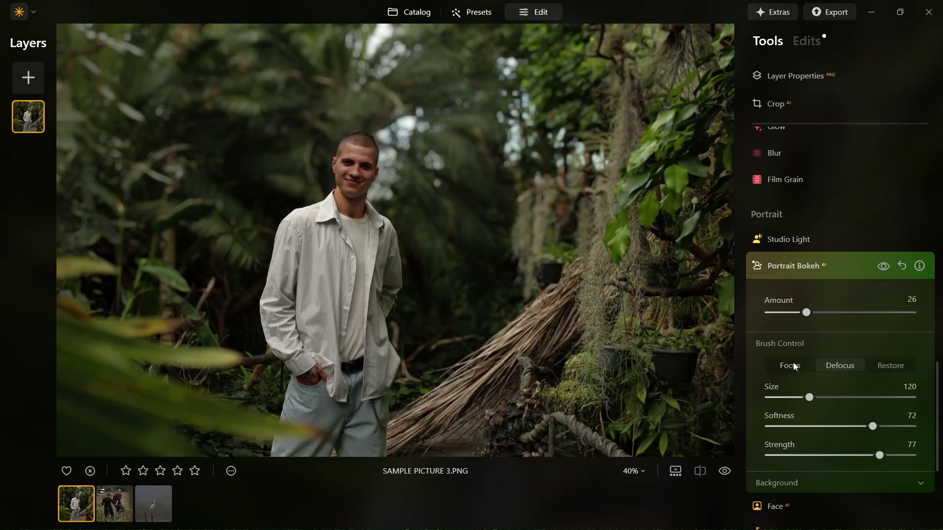
click(789, 482)
drag(852, 363, 879, 358)
drag(769, 391, 802, 395)
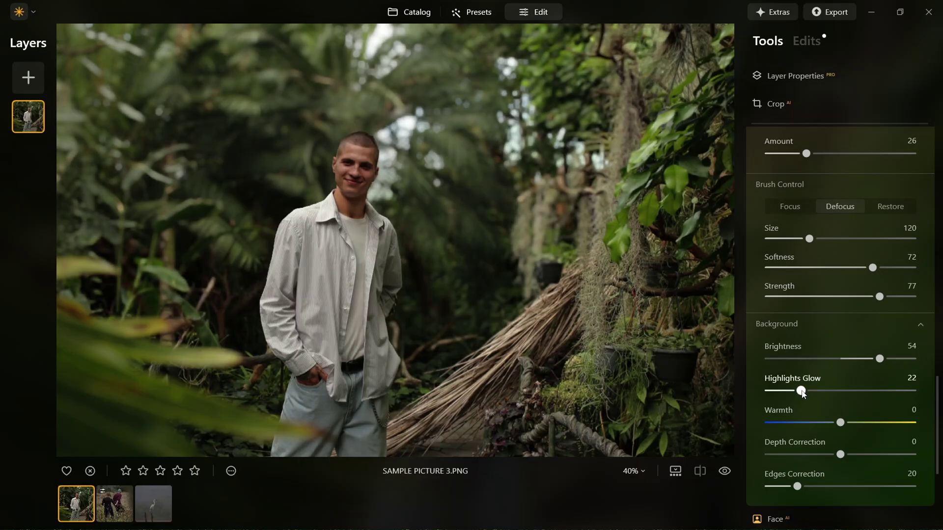
drag(834, 455, 859, 456)
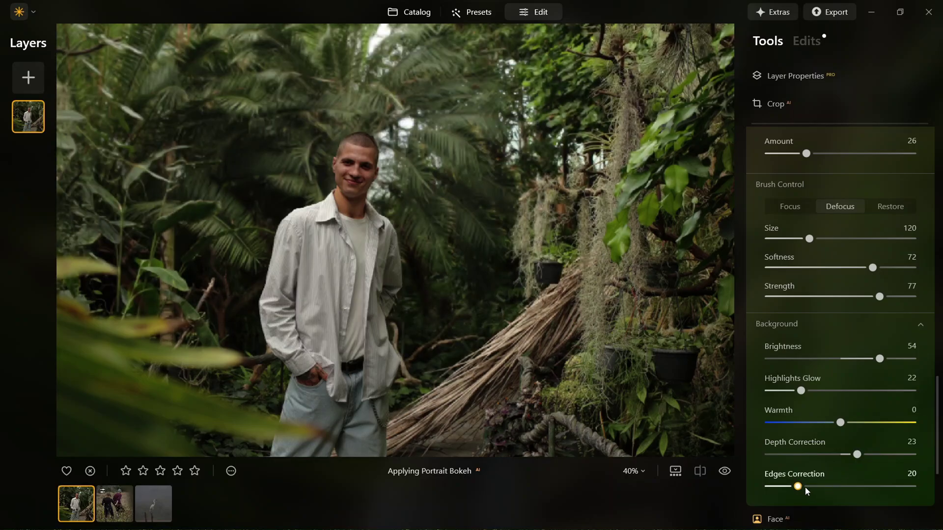
drag(819, 487, 834, 489)
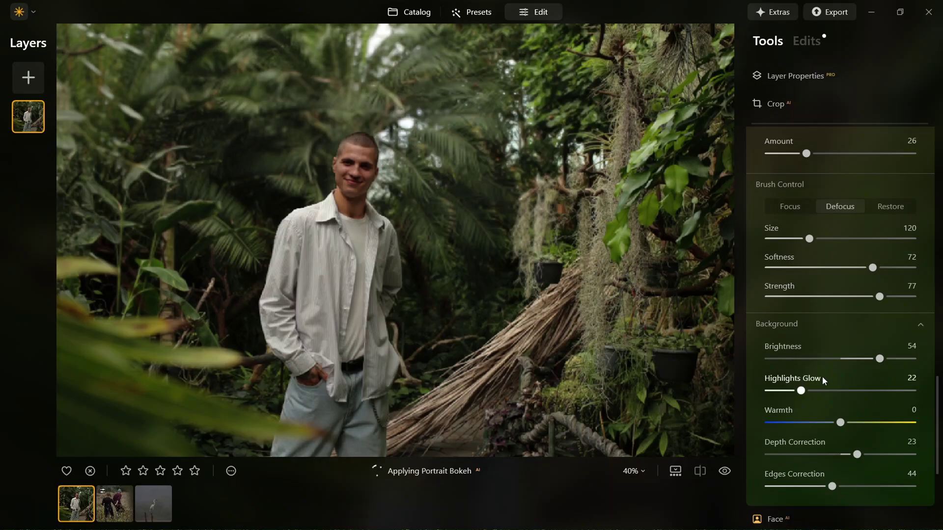
Inspect the bokeh mask and examine the man against the blurred background at 100% zoom
mouse_move(362, 188)
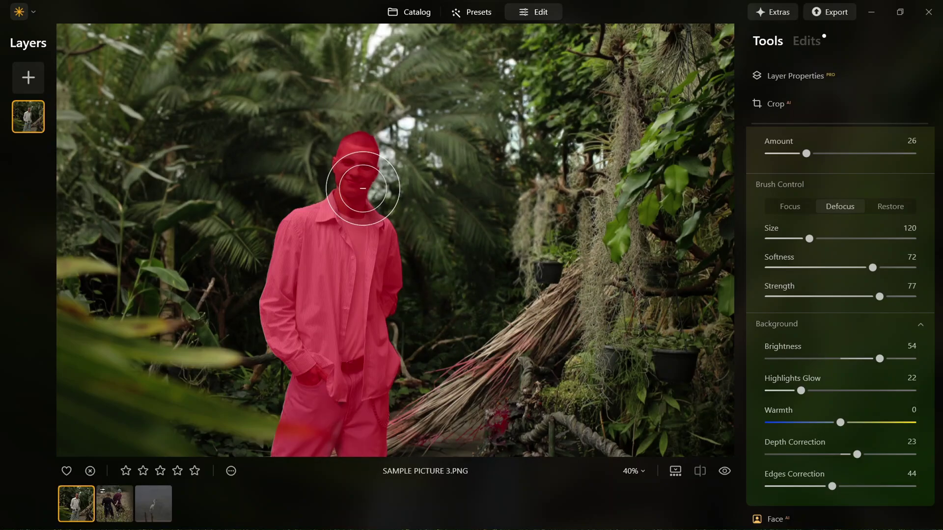
scroll(901, 186, up, 2)
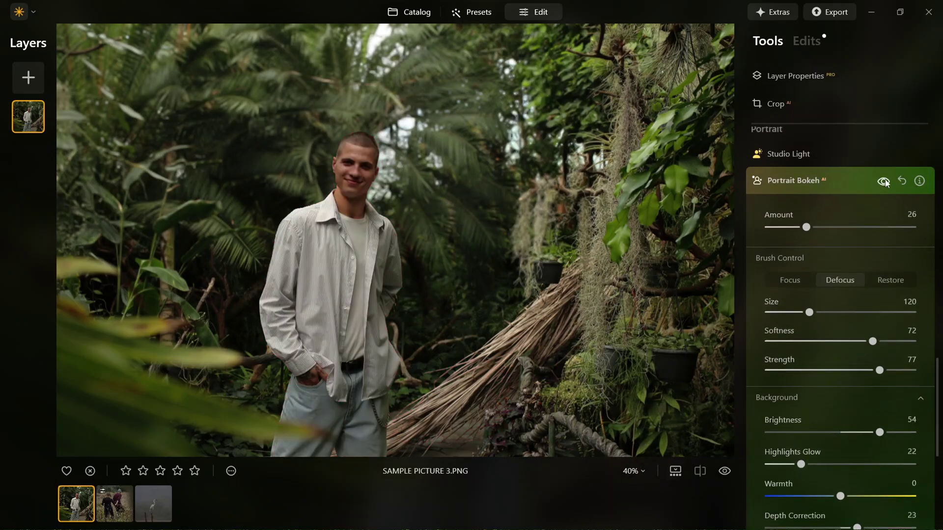
click(904, 155)
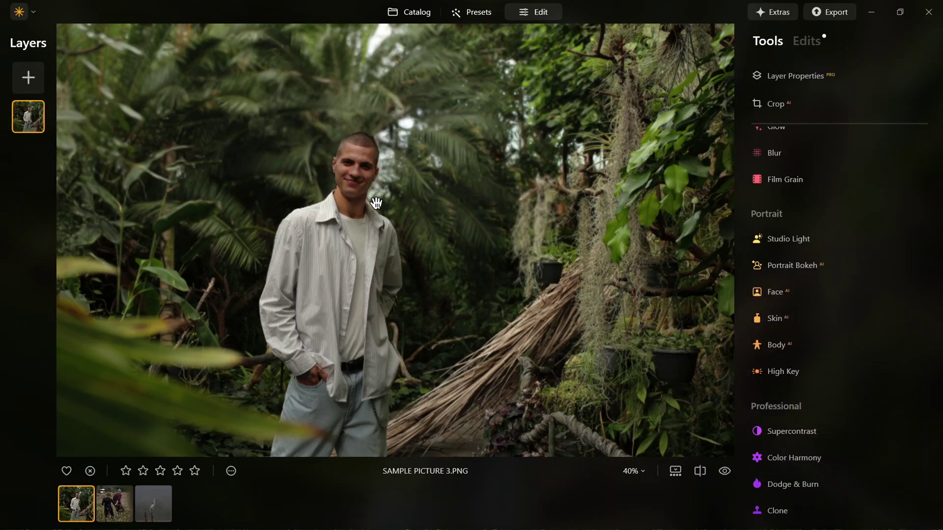
click(376, 202)
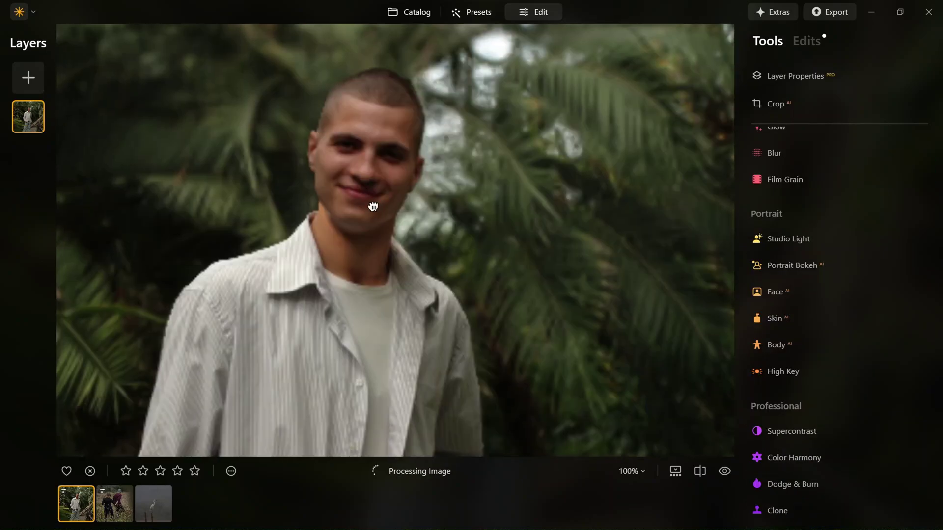
drag(373, 206, 475, 239)
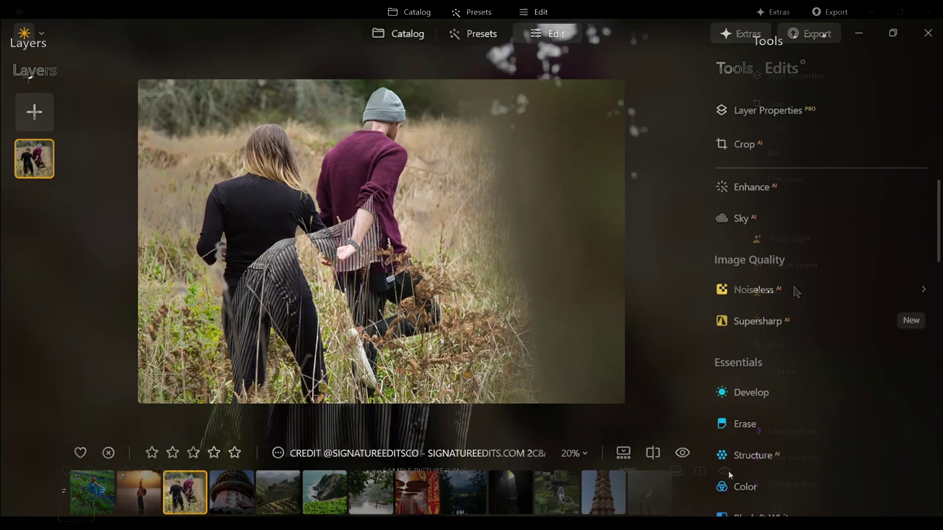
Apply the Middle level of Noiseless to the photo of the walking couple and inspect it up close
click(794, 292)
click(806, 355)
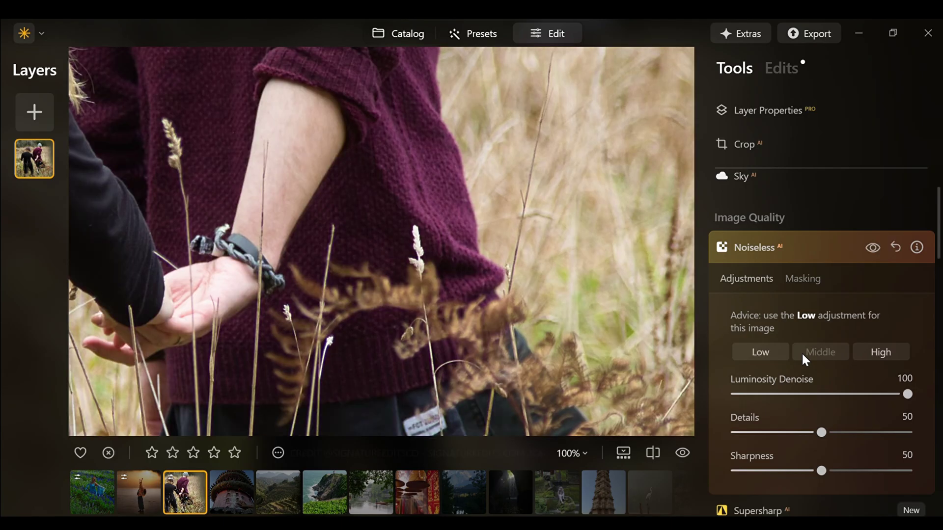
drag(297, 154, 347, 240)
click(347, 240)
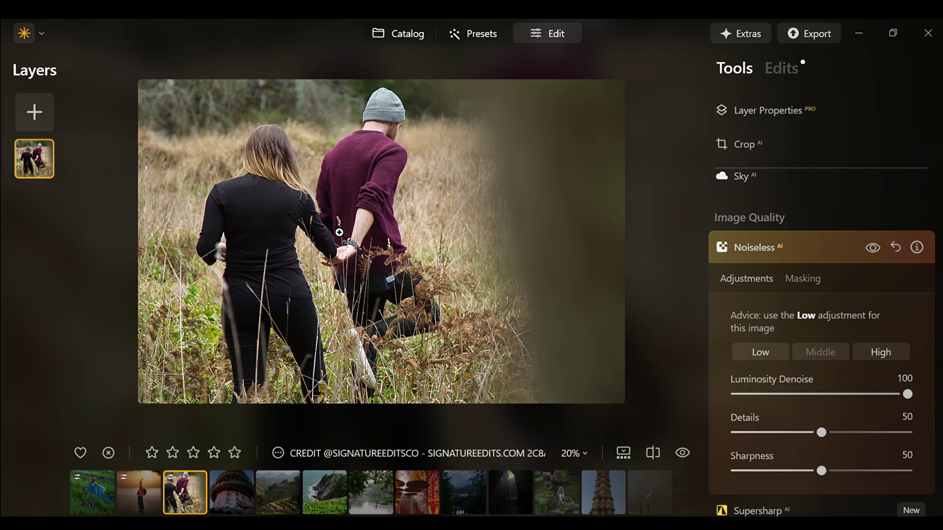
click(231, 109)
drag(271, 156, 378, 259)
click(360, 231)
Reduce the couple photo's Luminosity Denoise and set the Noiseless Details to 13 and Sharpness to 2
drag(907, 394, 806, 388)
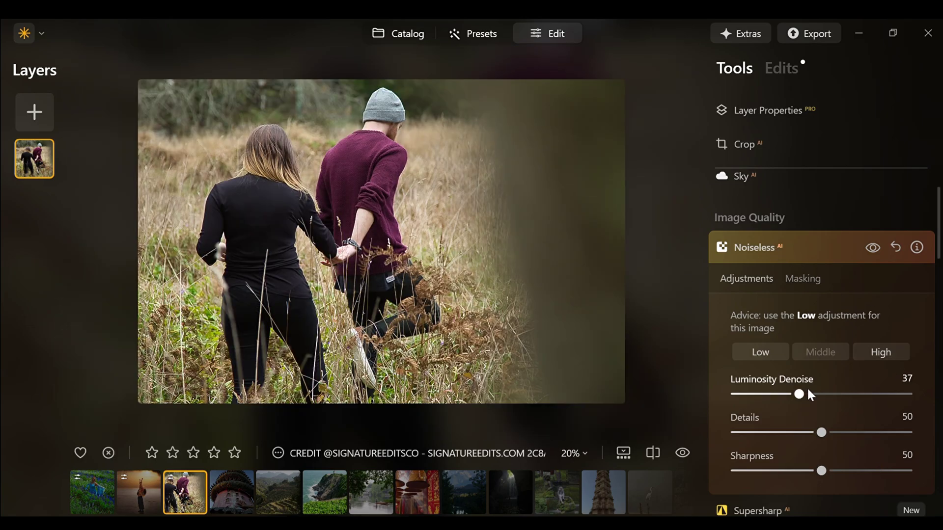
drag(820, 433, 757, 433)
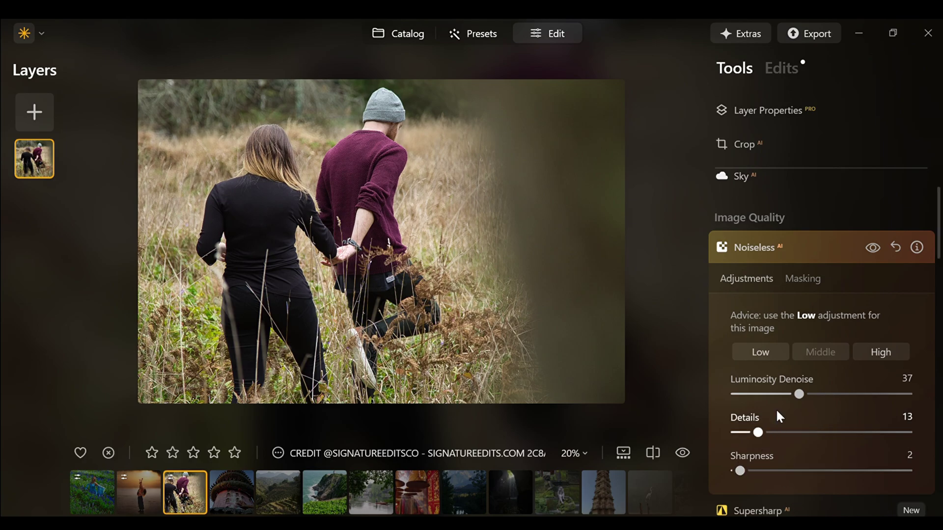
drag(813, 400, 830, 398)
click(780, 244)
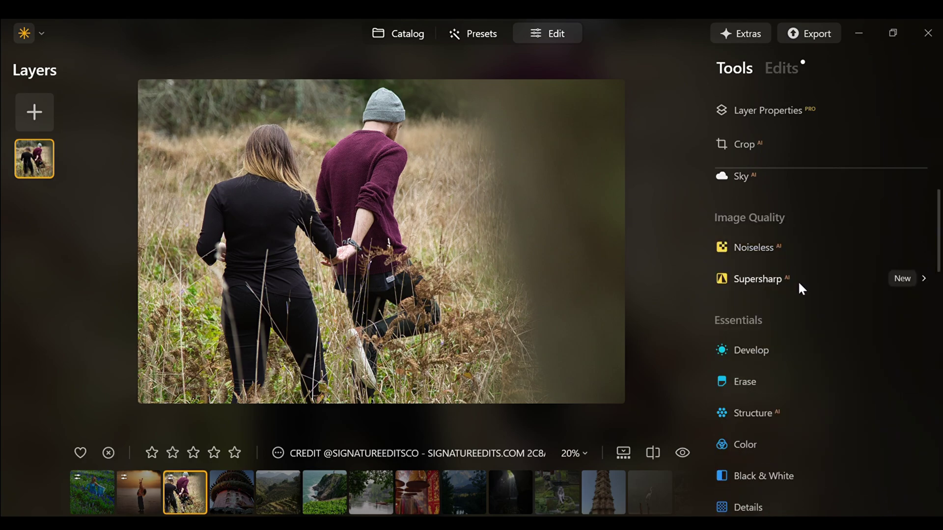
Develop the couple photo's light with Exposure -0.90, Smart Contrast -36, Highlights -57 and Shadows -28
click(756, 357)
drag(821, 319, 805, 319)
drag(820, 358, 789, 358)
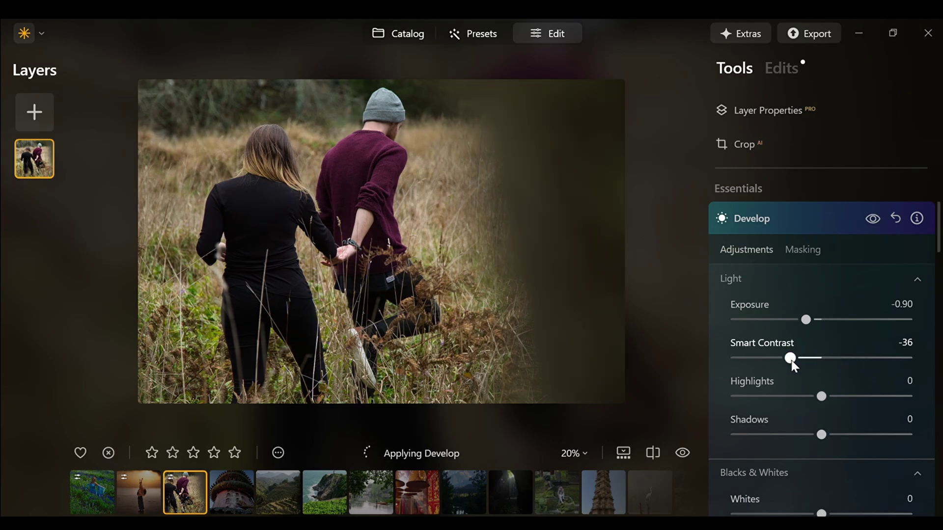
drag(821, 396, 760, 405)
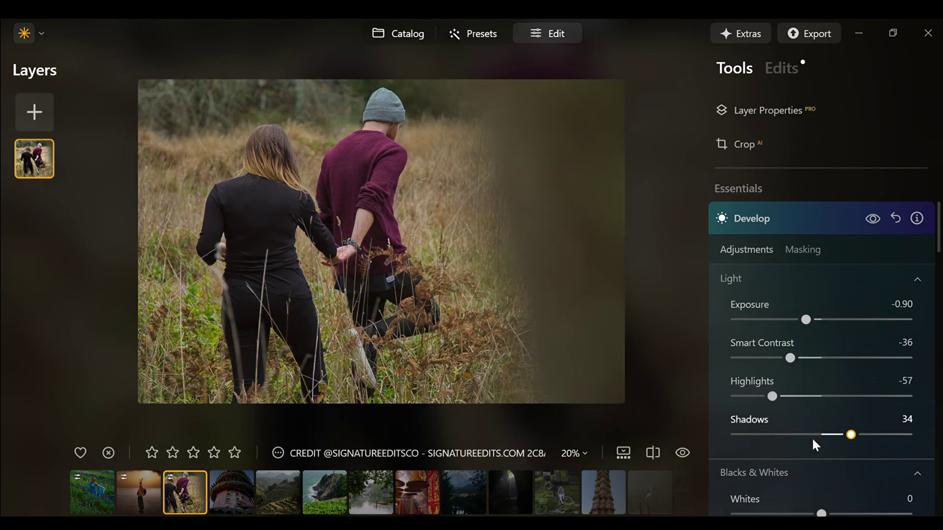
drag(815, 444, 783, 436)
Set the couple photo's Whites to 28 and lower its Blacks
drag(936, 237, 936, 264)
drag(821, 330, 845, 330)
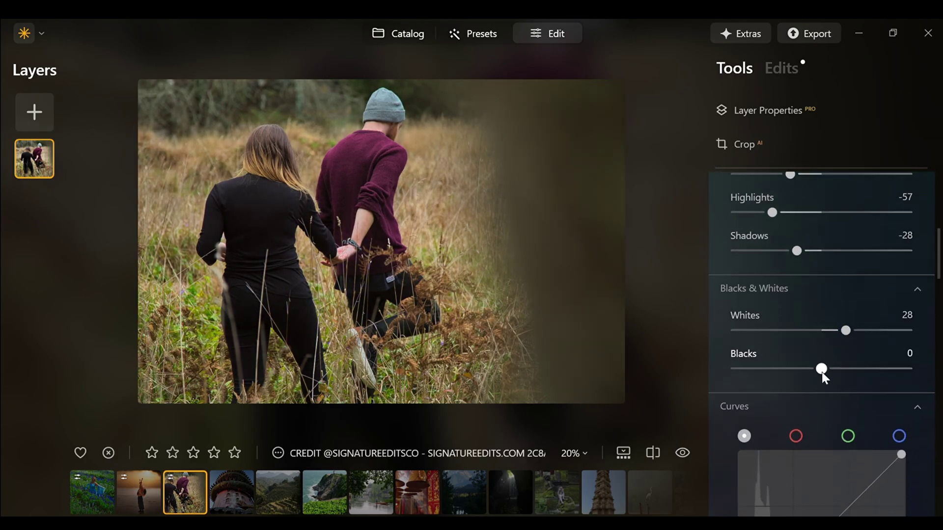
drag(822, 369, 806, 369)
Raise the black point of the couple photo's tone curve and add a control point in the shadows
scroll(776, 365, down, 5)
drag(741, 350, 737, 338)
click(768, 322)
click(850, 240)
Set the couple photo's color Temperature to -2 and Vibrance to 28
scroll(906, 342, down, 2)
drag(821, 369, 819, 372)
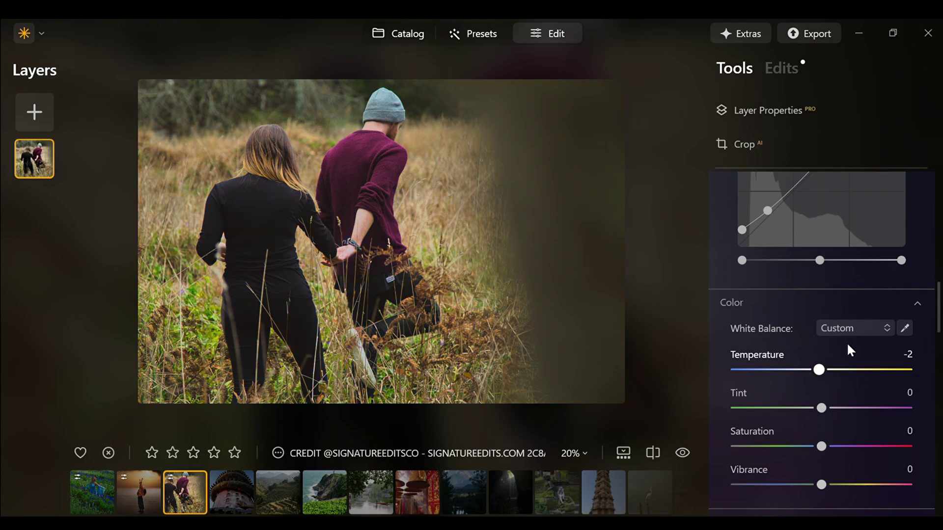
scroll(822, 412, down, 2)
drag(938, 318, 906, 330)
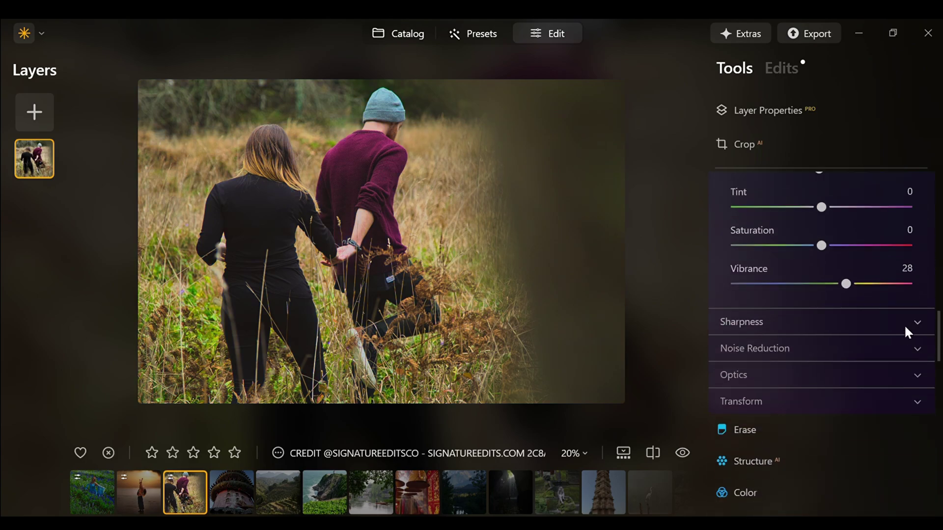
Sharpen the couple photo in Develop with Sharpen 19 and Masking 77
click(907, 328)
drag(733, 364, 747, 361)
drag(793, 440, 868, 439)
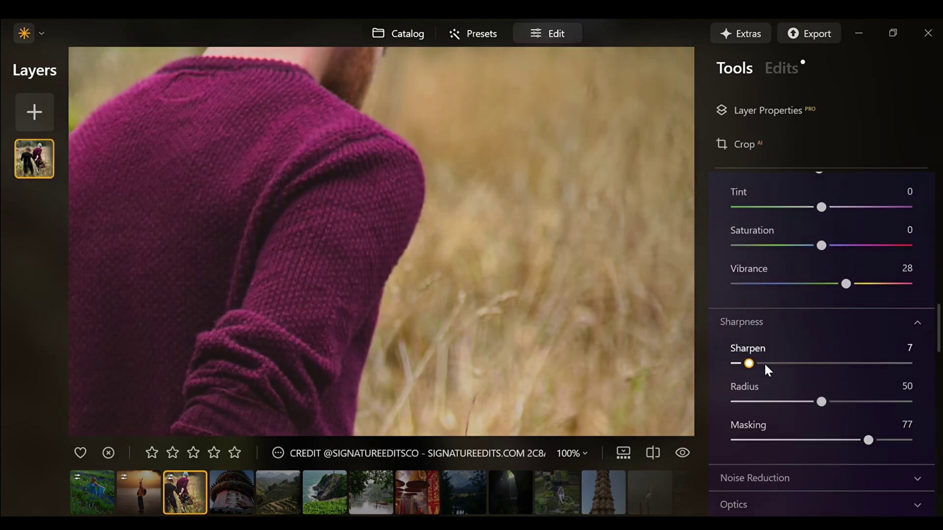
drag(748, 364, 768, 354)
Apply Develop noise reduction to the couple photo with Luminosity 19 and Color 88
click(755, 478)
drag(734, 391, 869, 393)
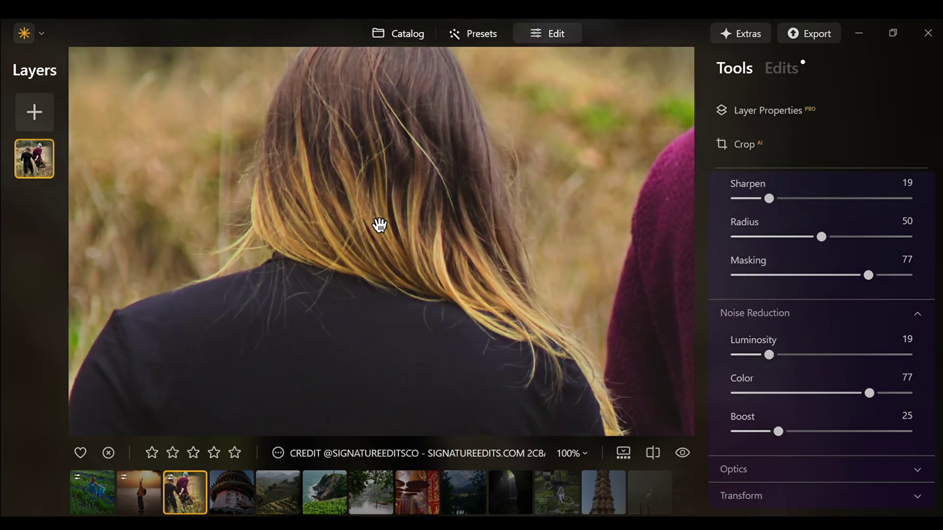
click(887, 392)
Make a slight lens correction in the Optics section of the Develop tool
scroll(864, 321, down, 3)
click(864, 321)
mouse_move(821, 385)
mouse_down()
mouse_move(800, 385)
mouse_move(826, 385)
mouse_up()
click(734, 344)
click(795, 317)
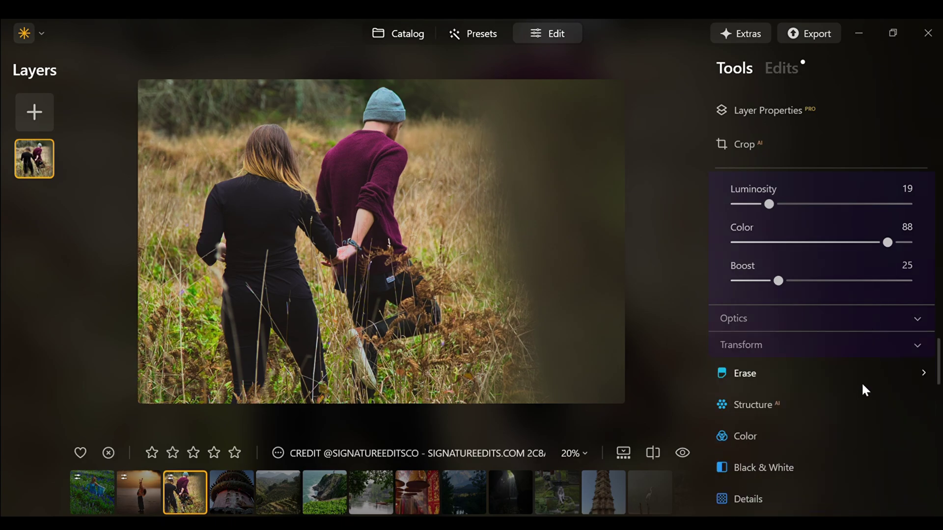
Apply Structure AI through a linear gradient mask drawn across the couple and set its Amount to -100
scroll(785, 334, down, 3)
click(776, 274)
drag(821, 302, 863, 305)
click(823, 247)
click(774, 301)
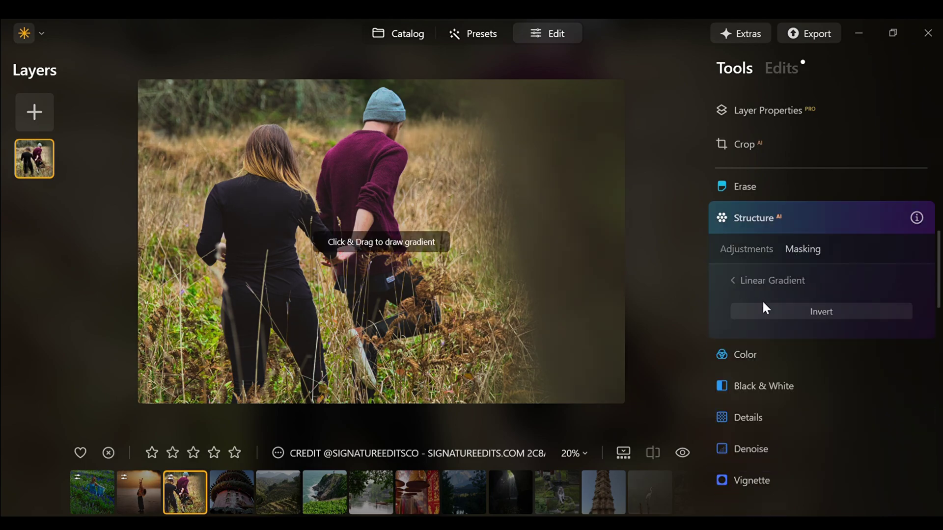
drag(319, 197, 353, 290)
click(755, 246)
drag(821, 303, 715, 307)
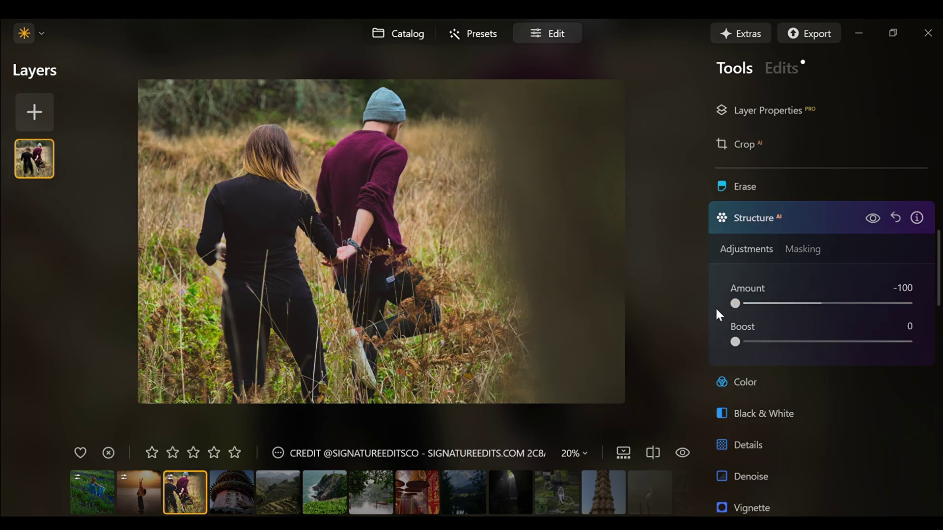
drag(735, 342, 877, 343)
click(802, 249)
click(806, 231)
Lower Small Details, set Medium Details to 63 and Large Details to -46, and apply a light Denoise
click(811, 314)
drag(821, 381, 782, 380)
drag(776, 304, 794, 304)
scroll(908, 319, down, 3)
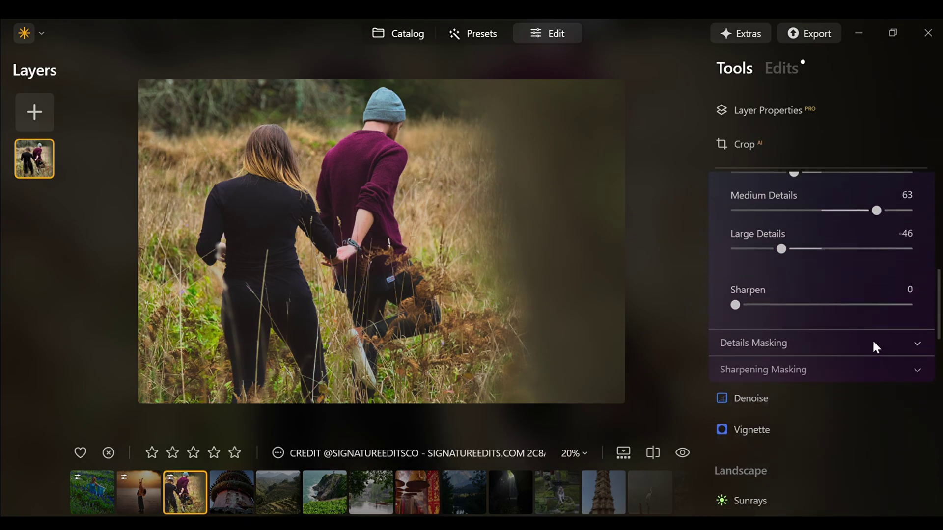
click(873, 343)
click(749, 496)
click(774, 303)
Add a vignette with Amount -100, Roundness 67, Feather 47 and Inner Light 19
click(751, 420)
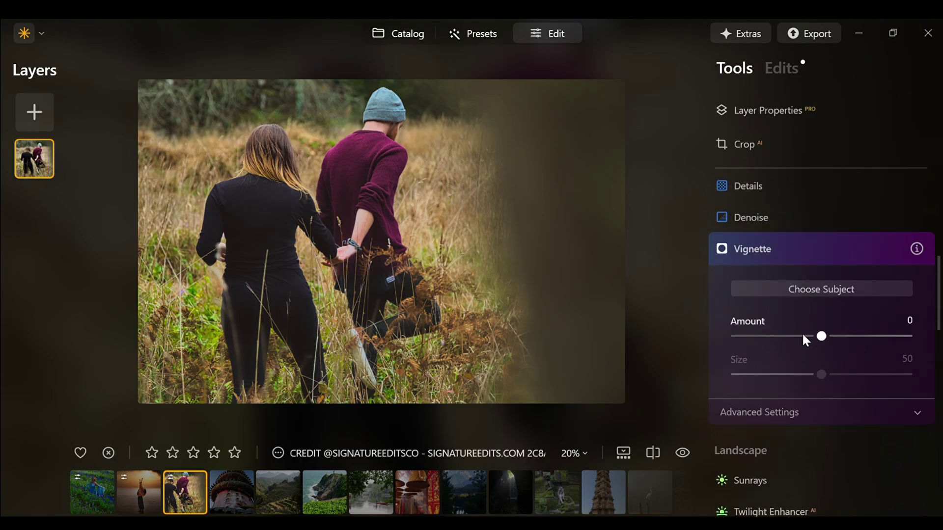
drag(821, 336, 679, 342)
click(916, 412)
scroll(927, 290, down, 3)
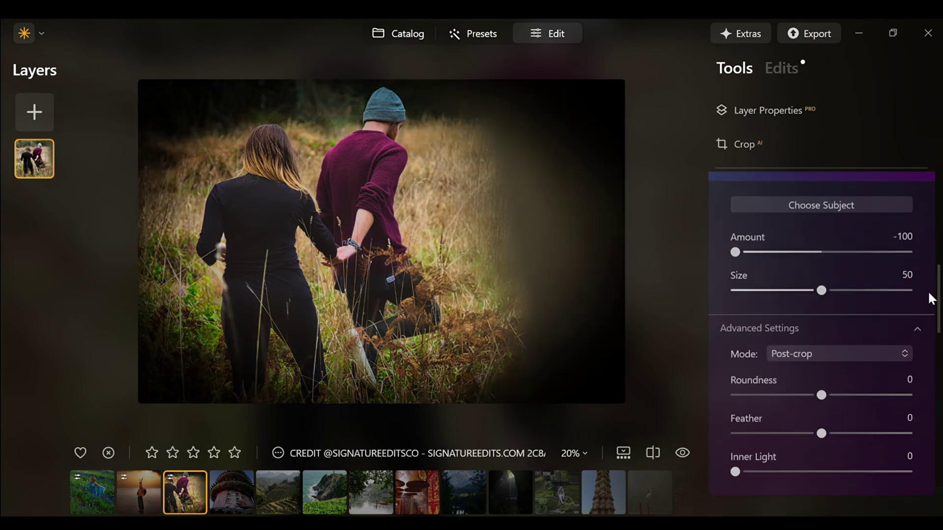
drag(821, 328, 879, 327)
drag(817, 368, 862, 367)
drag(736, 405, 769, 405)
Soften the vignette to Amount -48 and Inner Light 8
scroll(787, 281, up, 3)
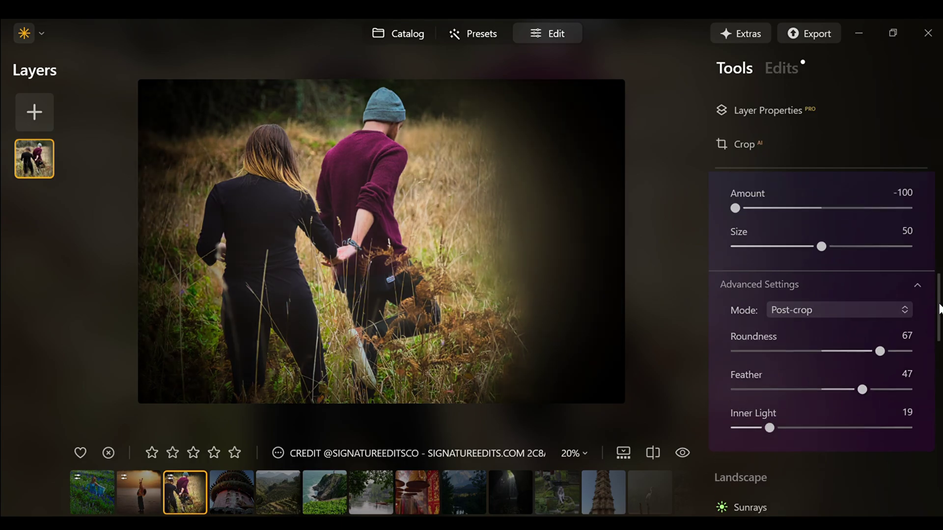
drag(785, 276, 782, 288)
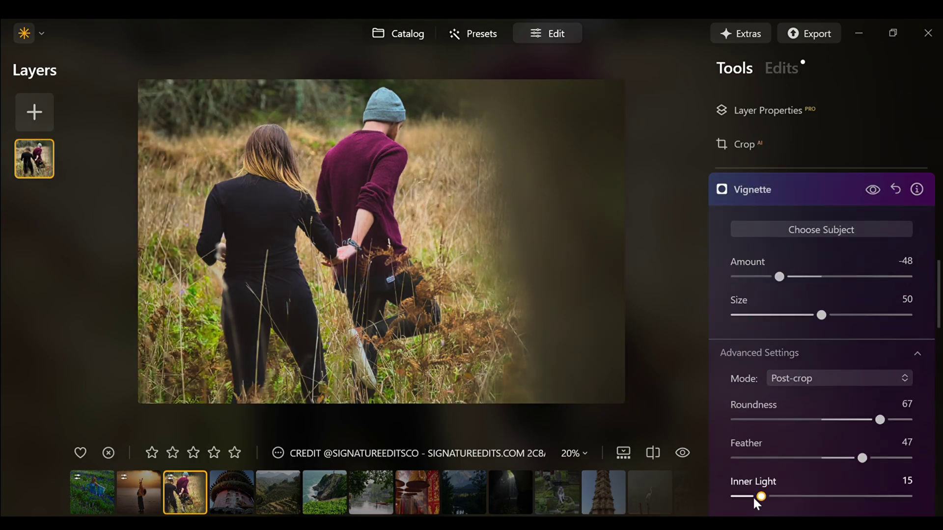
drag(770, 496, 750, 496)
Try brightness changes in Relight AI, then reset Brightness Near to 0 and set Brightness Far to 1
scroll(938, 376, down, 5)
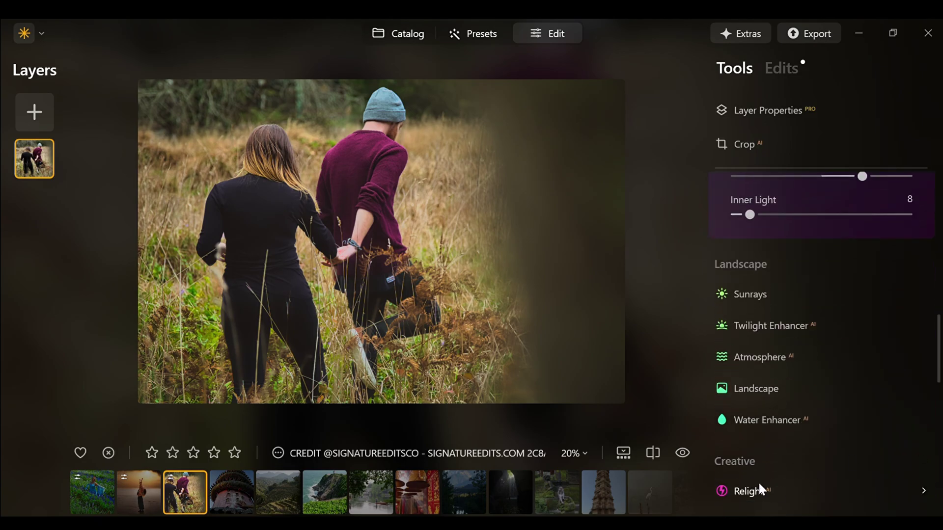
click(760, 490)
drag(821, 341, 793, 343)
drag(821, 303, 847, 303)
double_click(839, 305)
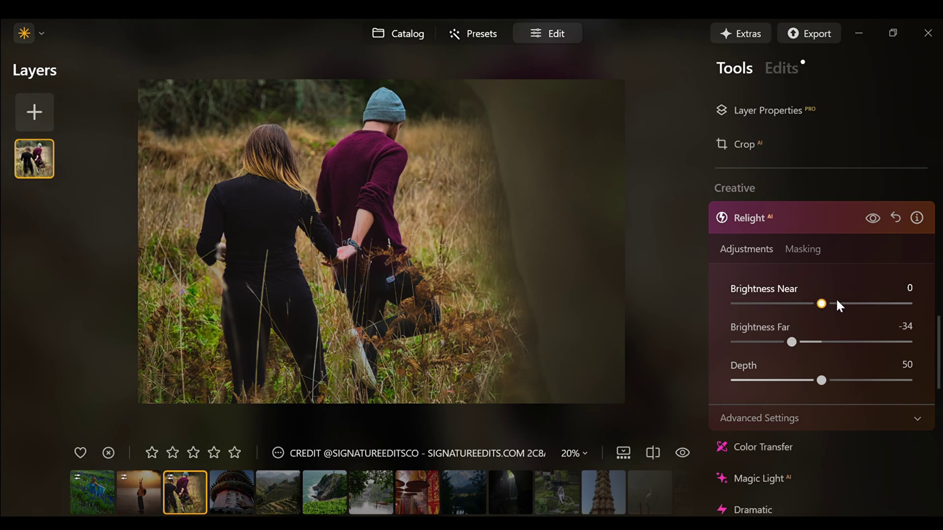
drag(792, 342, 823, 341)
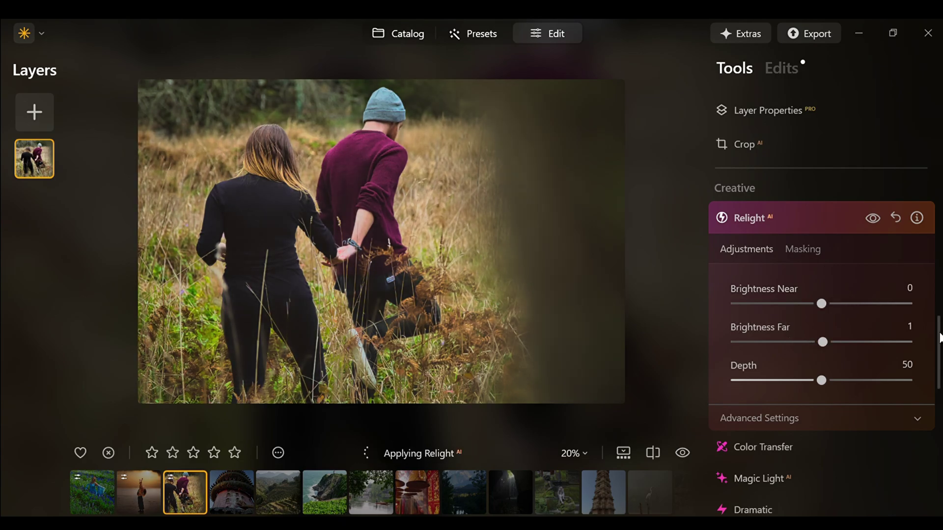
Start a new Develop edit and draw a tilted linear gradient mask covering the right part of the photo
drag(939, 338, 932, 223)
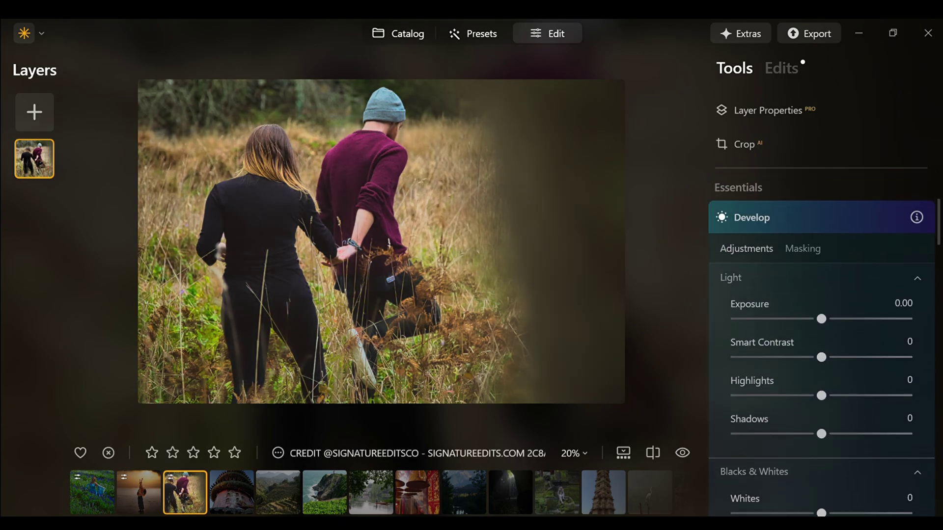
click(802, 248)
click(771, 300)
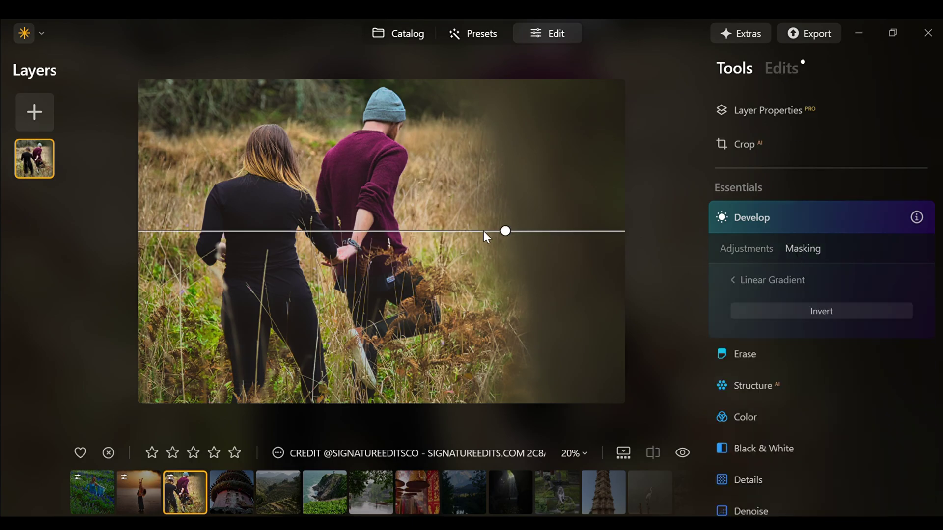
drag(483, 231, 519, 290)
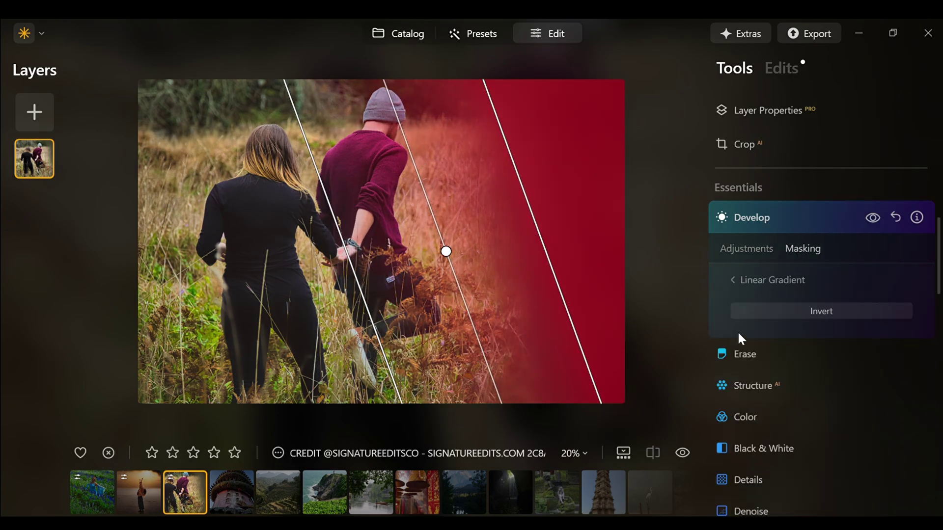
Set the masked right part's Exposure to -0.87 and Smart Contrast to 20
click(746, 249)
drag(814, 319, 808, 322)
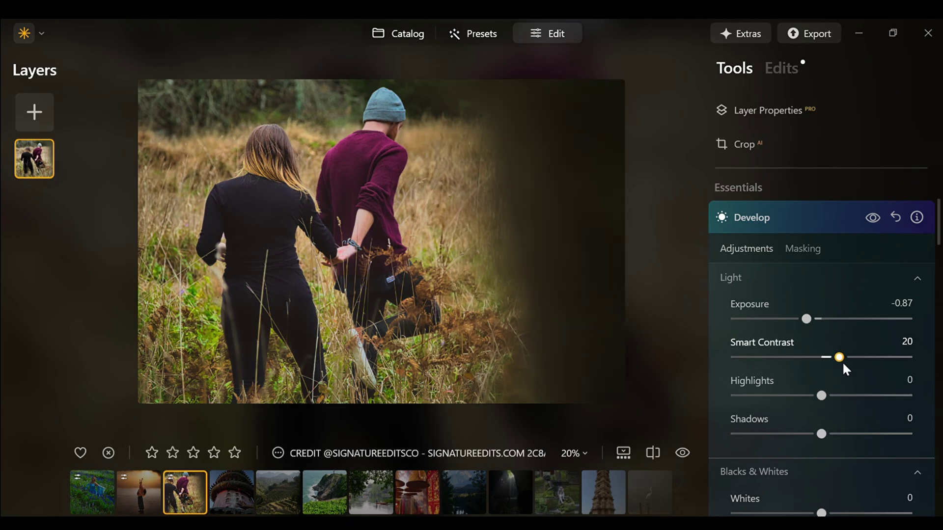
scroll(930, 254, down, 3)
scroll(931, 255, up, 1)
Add another Develop edit with a linear gradient mask covering the left part of the photo
scroll(931, 255, up, 5)
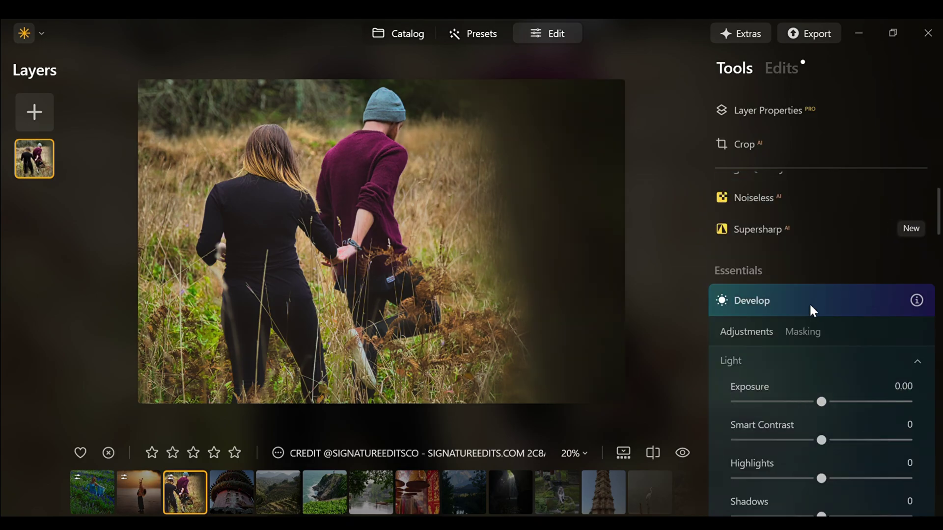
click(801, 330)
click(767, 326)
drag(370, 183, 78, 159)
Brighten the masked left part with Exposure 0.44, more Smart Contrast and Saturation 12
click(747, 249)
drag(821, 319, 830, 320)
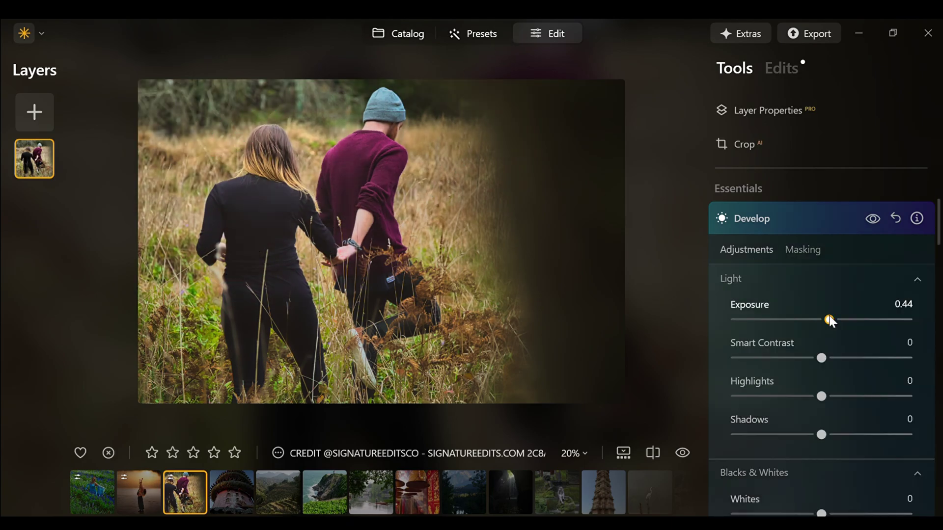
drag(849, 361, 850, 362)
scroll(884, 396, down, 5)
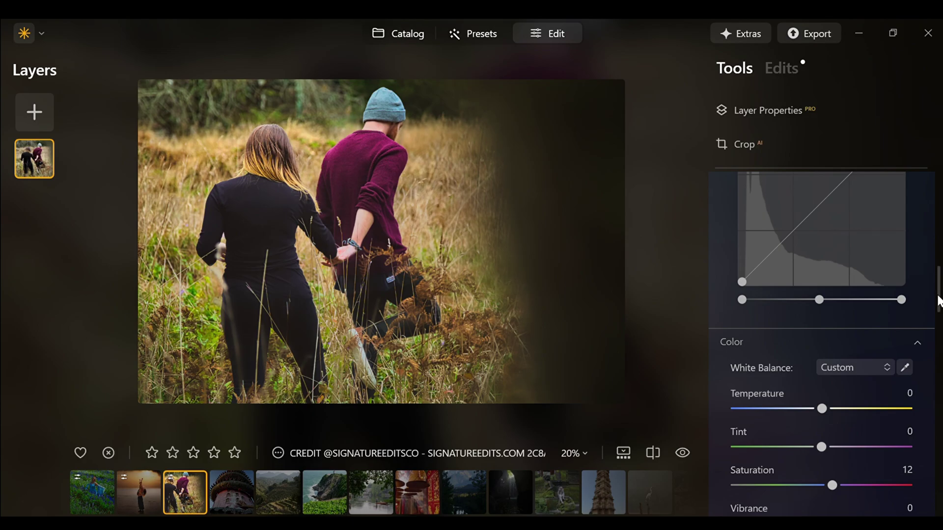
Add a third Develop edit and draw a slightly tilted linear gradient mask over the lower part of the photo
scroll(937, 301, up, 10)
click(812, 236)
click(759, 219)
click(760, 219)
click(781, 301)
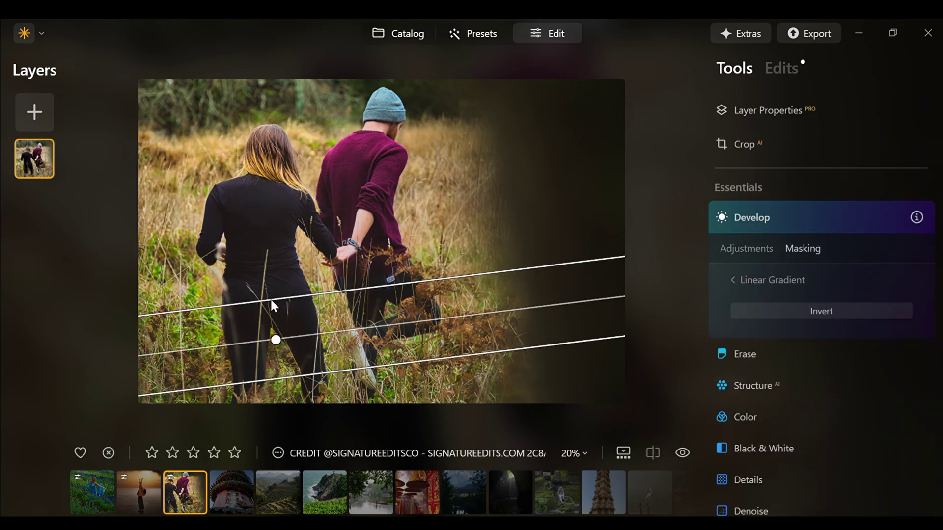
drag(271, 301, 261, 181)
drag(471, 242, 476, 258)
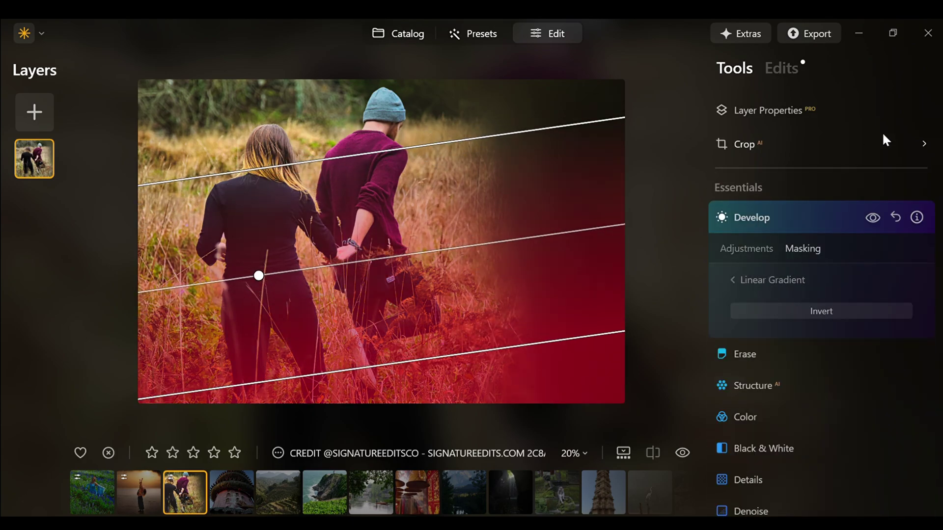
Darken the masked lower part by setting its Exposure to -1.54
click(747, 249)
drag(821, 318, 794, 322)
click(802, 249)
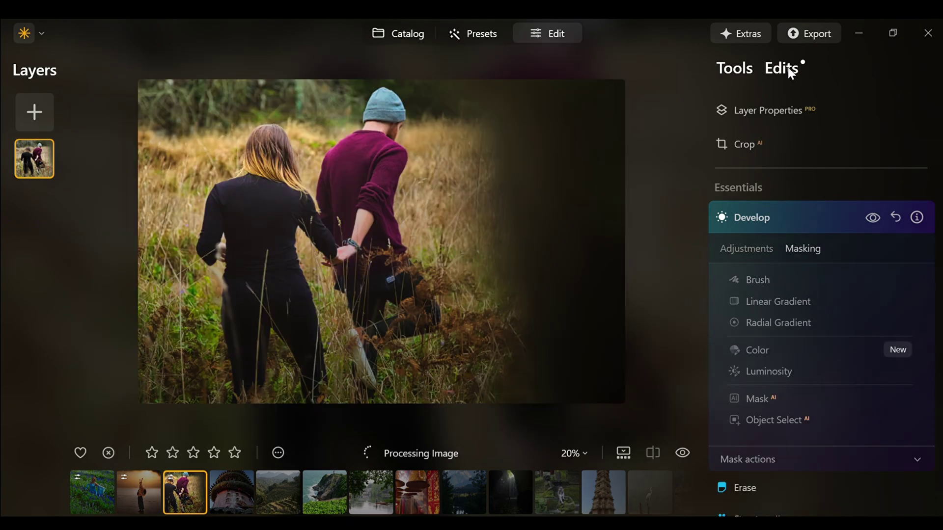
Reopen the latest Develop edit from the applied edits and raise its Exposure slightly
click(785, 67)
click(746, 171)
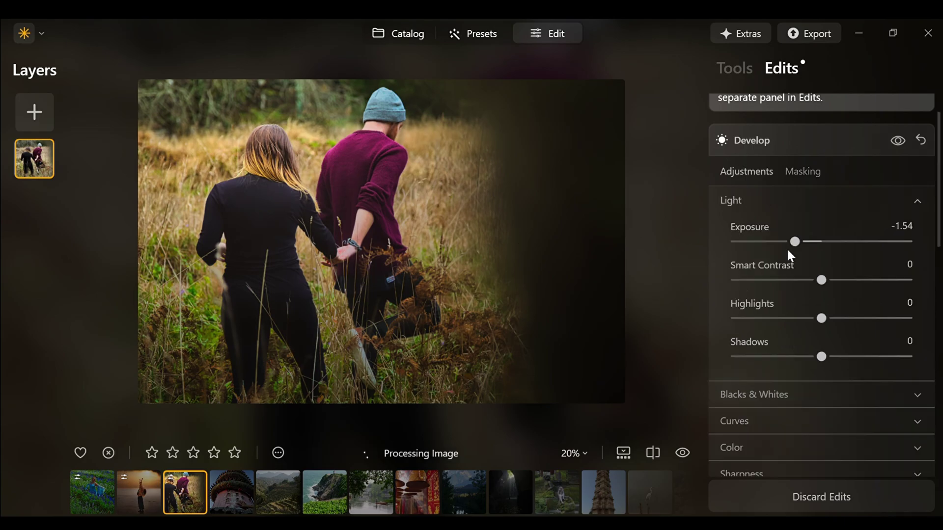
drag(790, 242, 800, 242)
Rework the linear gradient mask of the reopened Develop edit, extending it upward over the couple
click(786, 170)
click(776, 230)
drag(364, 226, 342, 152)
drag(459, 211, 467, 249)
click(746, 171)
Look through the Transform and Noise Reduction options of the reopened Develop edit
scroll(886, 233, down, 5)
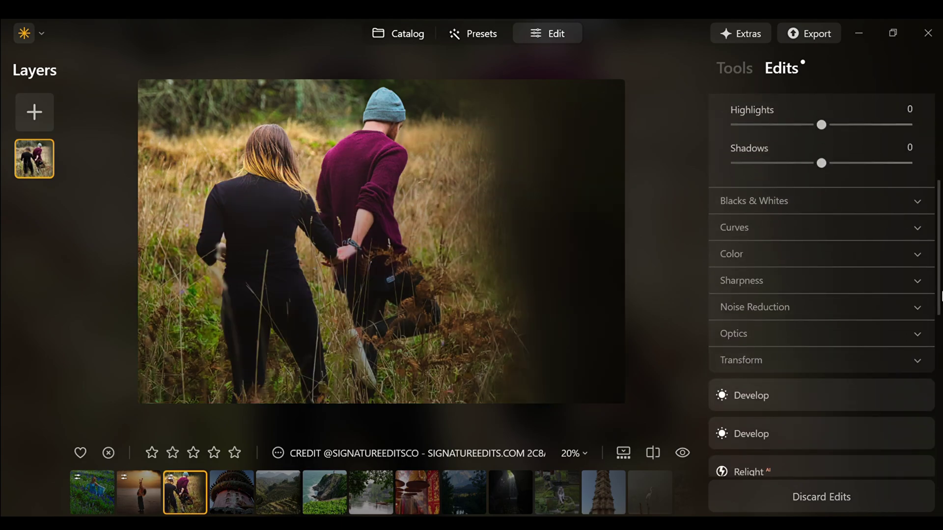
click(892, 322)
click(805, 227)
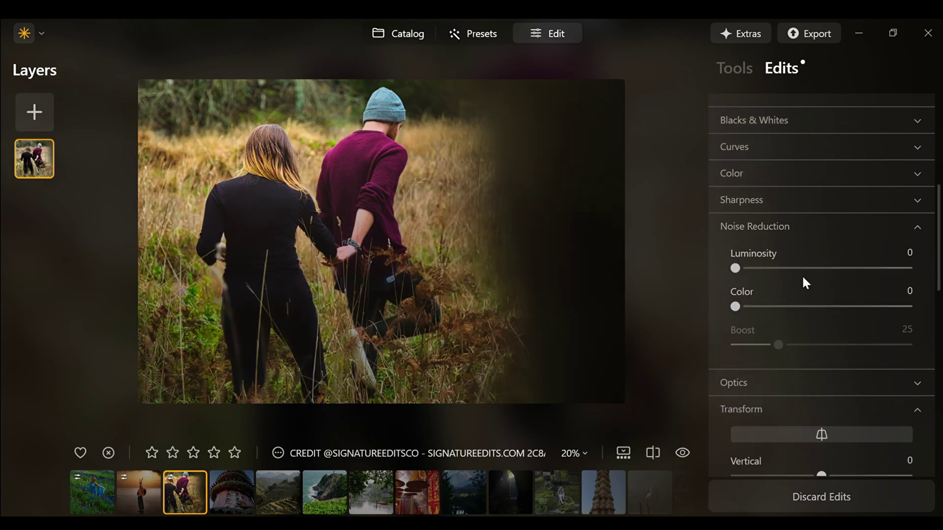
click(801, 270)
Return to the tool list and apply a new Details edit with reduced Small Details
click(727, 66)
click(788, 408)
click(787, 408)
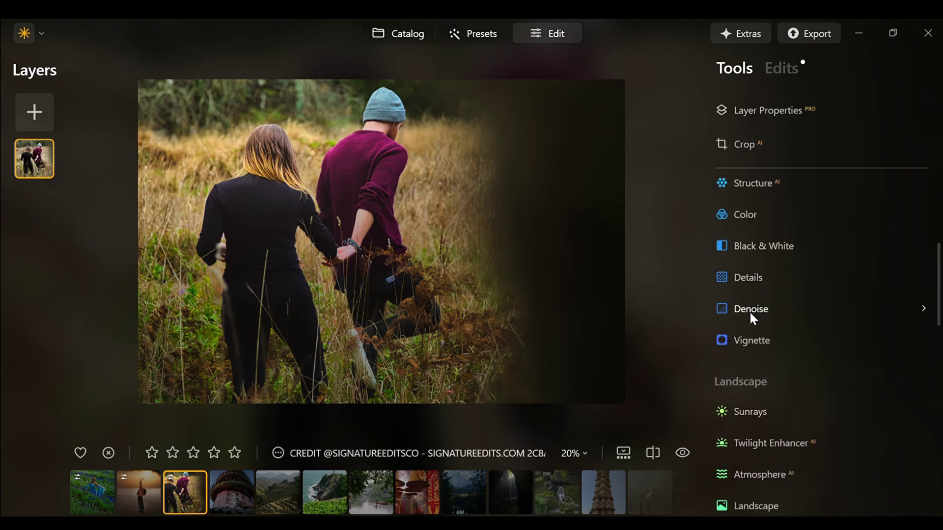
click(747, 276)
drag(822, 305, 798, 306)
click(827, 217)
Raise the Sunrays Amount and apply the Mauve Twilight Enhancer with Amount 25 and Exposure -100
click(750, 353)
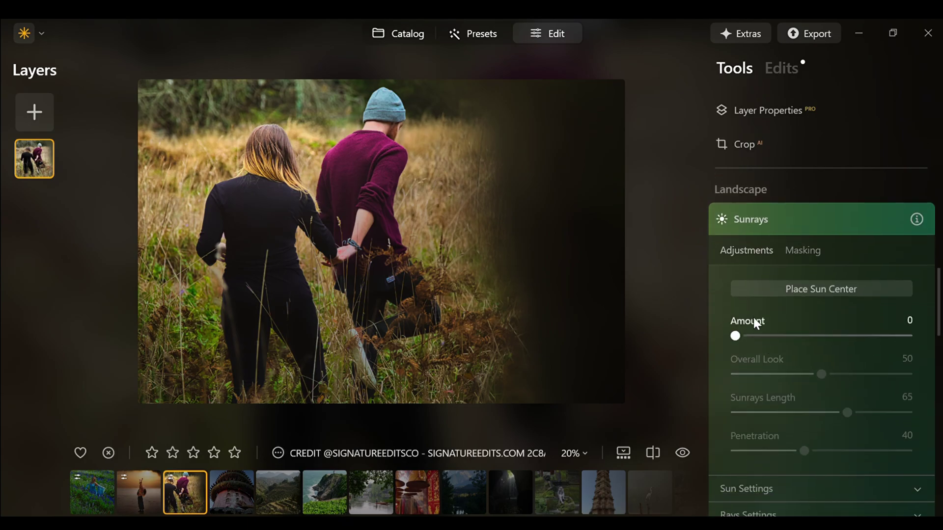
drag(735, 335, 779, 329)
click(834, 218)
click(772, 249)
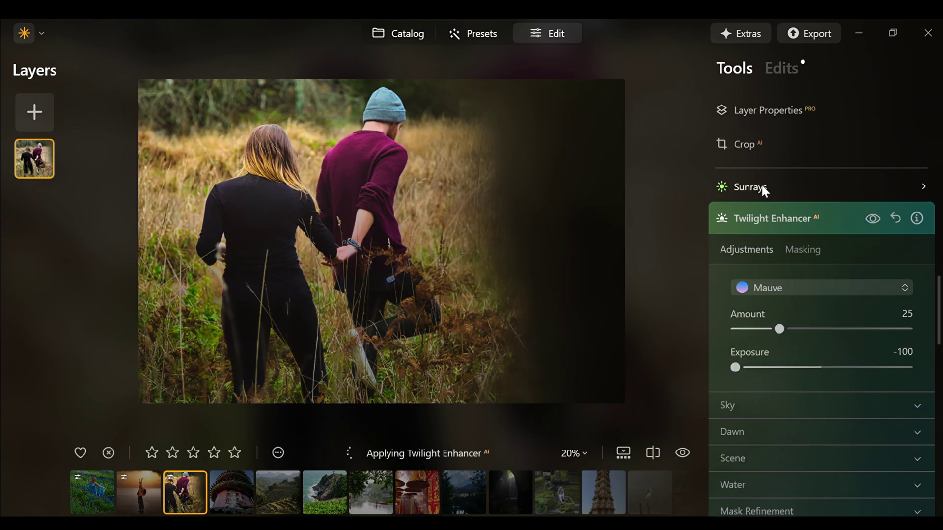
click(776, 217)
Set the Color tool's Saturation to -27 and Vibrance to 51 for the couple photo
scroll(938, 322, down, 3)
scroll(939, 322, up, 5)
click(818, 285)
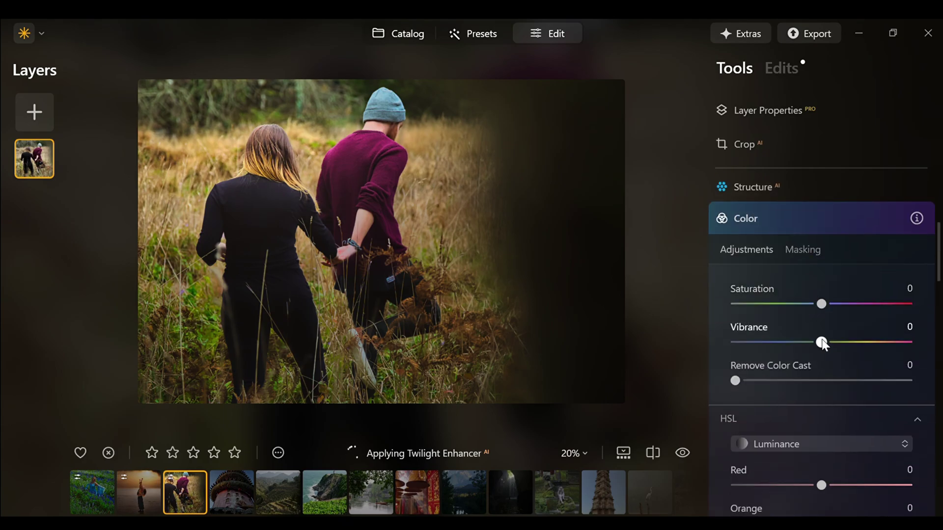
click(800, 342)
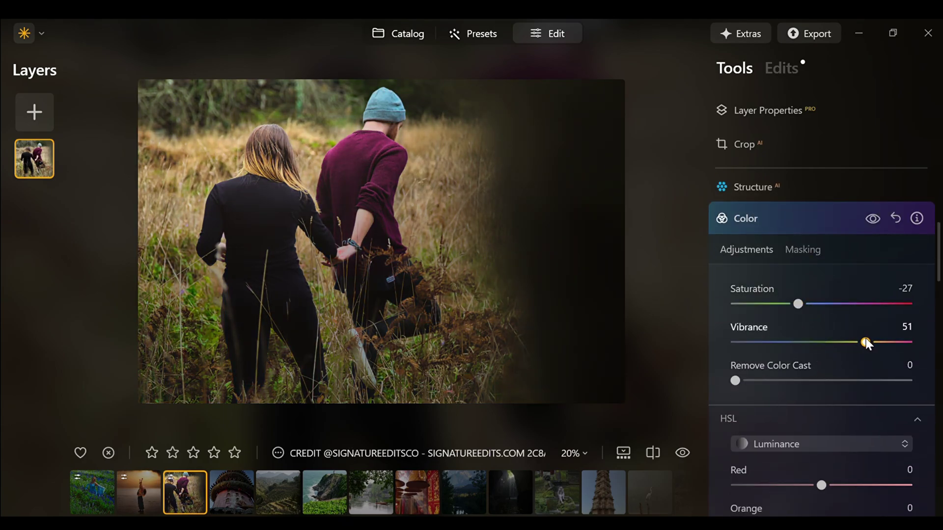
Shift the HSL hues to Red 59, Orange -12, Yellow -35 and Green -52
click(820, 443)
click(770, 469)
scroll(886, 282, down, 4)
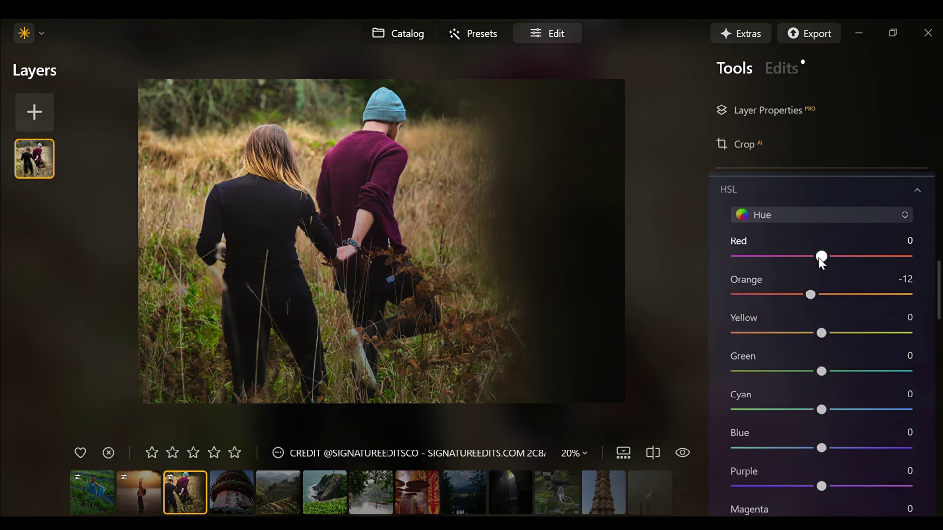
drag(821, 333, 791, 333)
drag(817, 372, 776, 372)
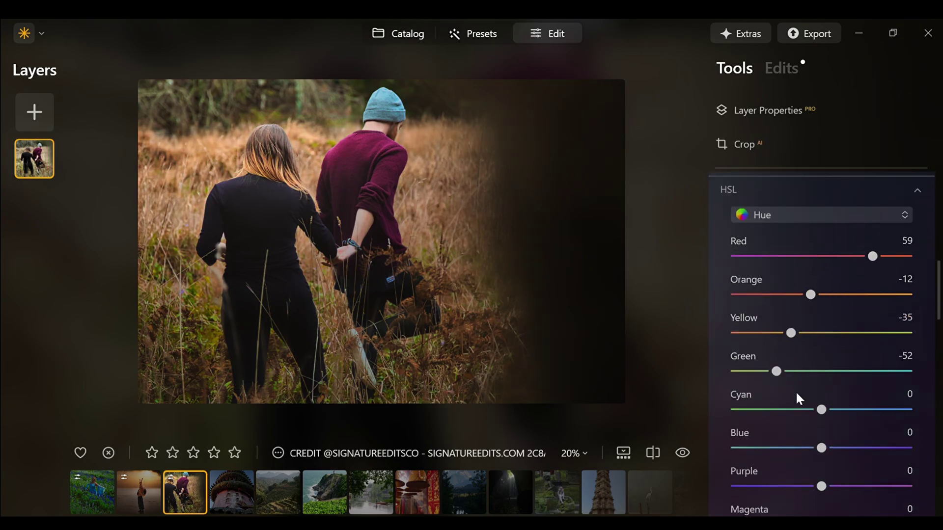
Set the HSL saturation of Orange to 16 and Yellow to 6
click(821, 215)
click(793, 265)
drag(821, 294, 859, 294)
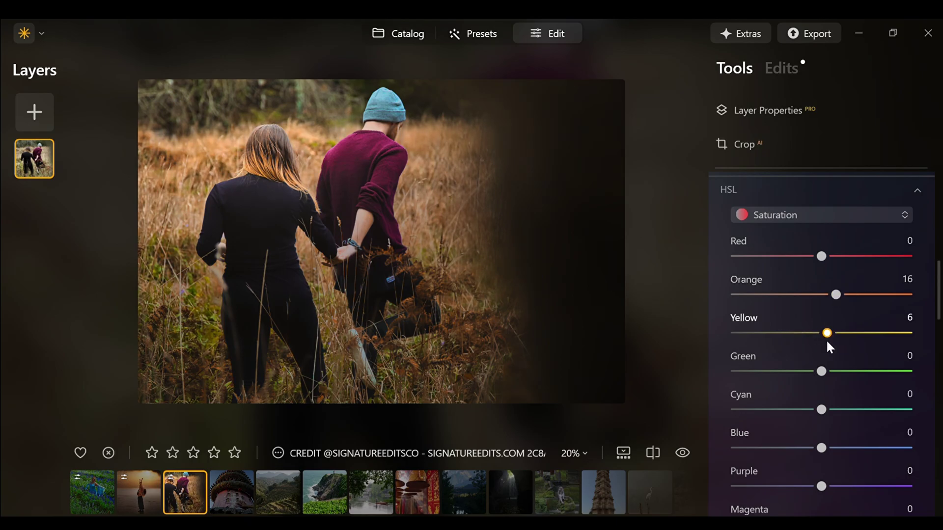
Set the HSL luminance of Orange to 64
click(821, 215)
click(793, 289)
drag(821, 294, 877, 295)
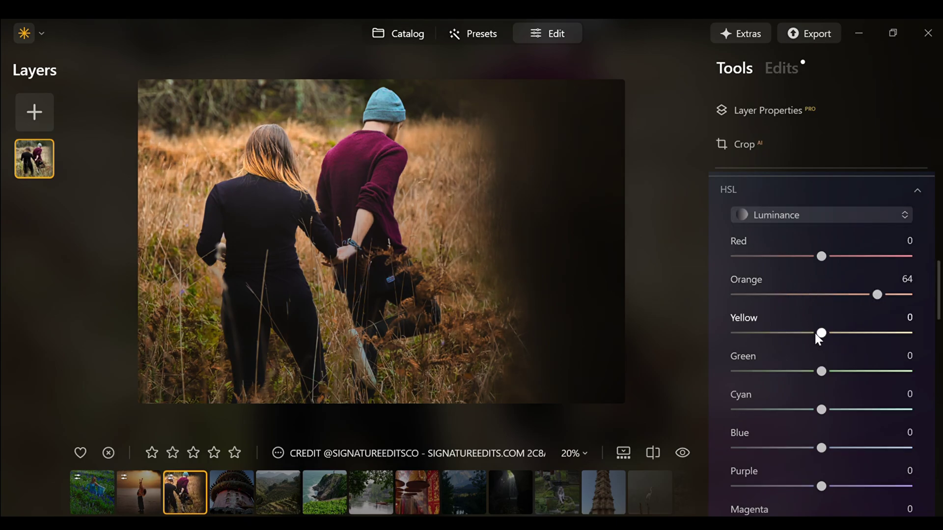
Lower the HSL luminance of Yellow and raise that of Green in the couple photo, and collapse HSL
mouse_move(815, 333)
mouse_down()
mouse_move(791, 335)
mouse_move(798, 333)
mouse_up()
drag(821, 371, 848, 371)
click(917, 190)
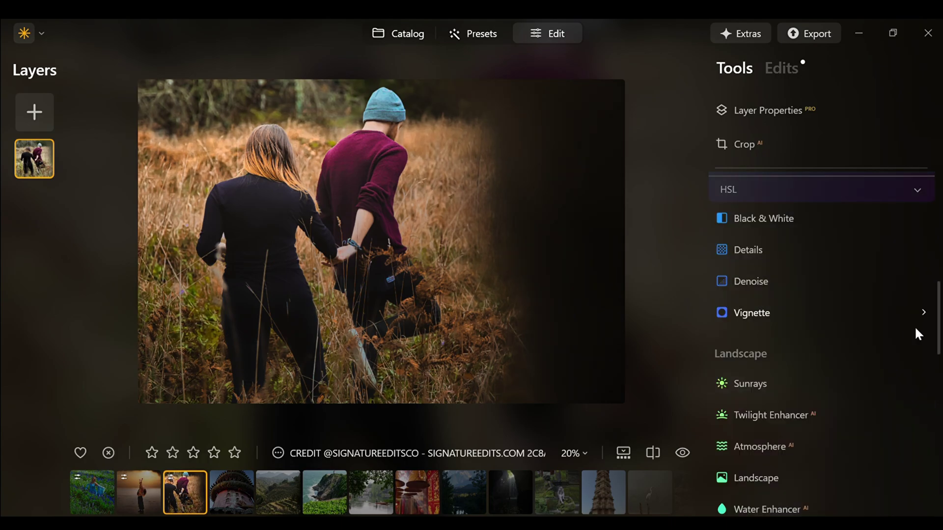
Apply Portrait Bokeh with Amount 43 to the couple photo and compare the result with the original
scroll(915, 328, down, 10)
click(766, 300)
drag(736, 274, 911, 274)
drag(846, 274, 810, 280)
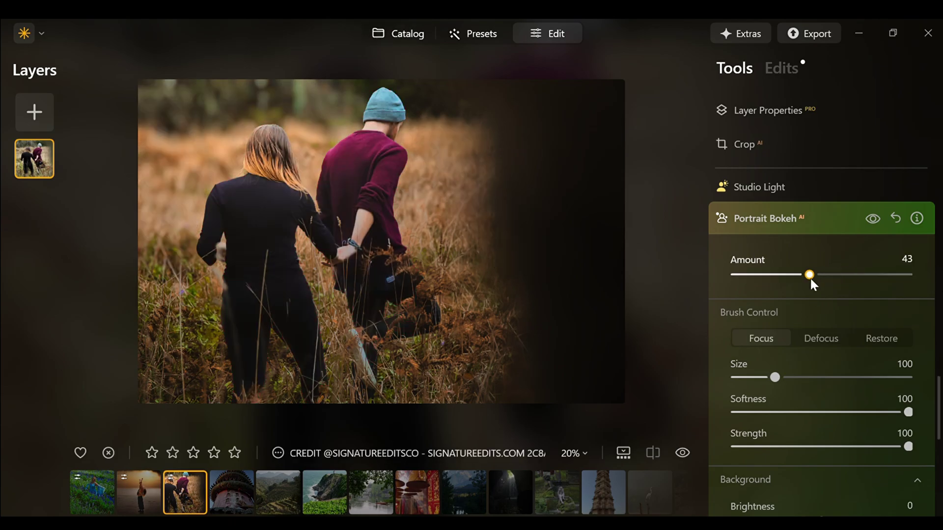
click(690, 453)
click(689, 453)
click(689, 453)
click(689, 453)
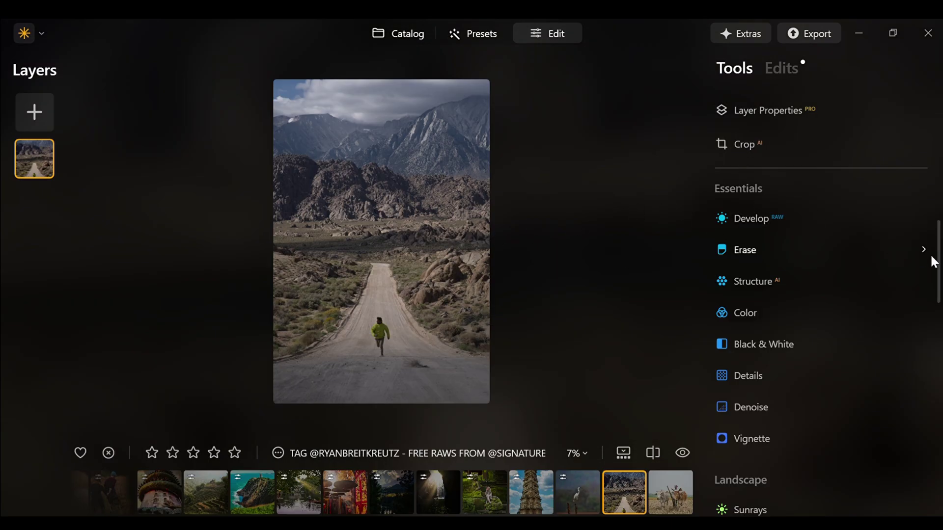
Set Enhance's Accent to 62 for the desert road photo
drag(932, 256, 934, 222)
click(752, 217)
drag(762, 310, 843, 310)
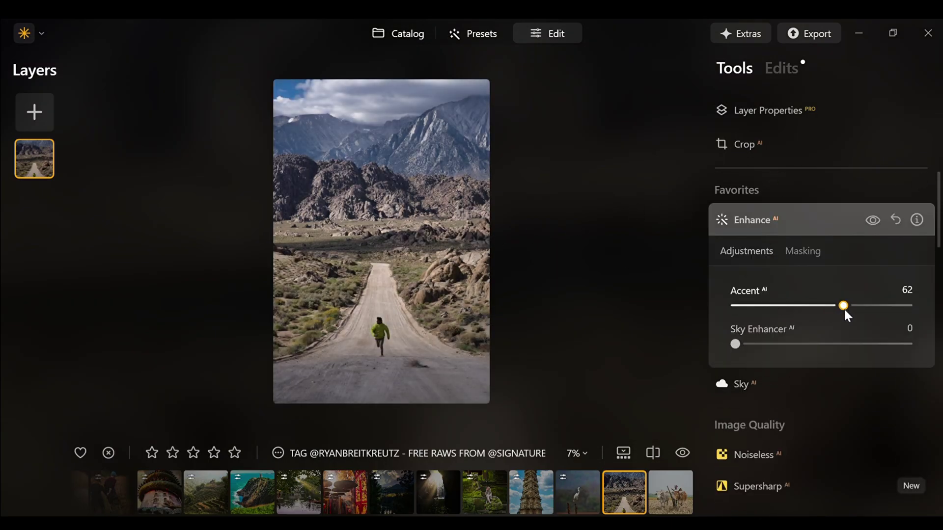
Replace the sky with Dramatic Sunset 7, refine its mask with Global 19 and Close Gaps 30, and check the mountain edge
click(741, 382)
scroll(768, 295, down, 3)
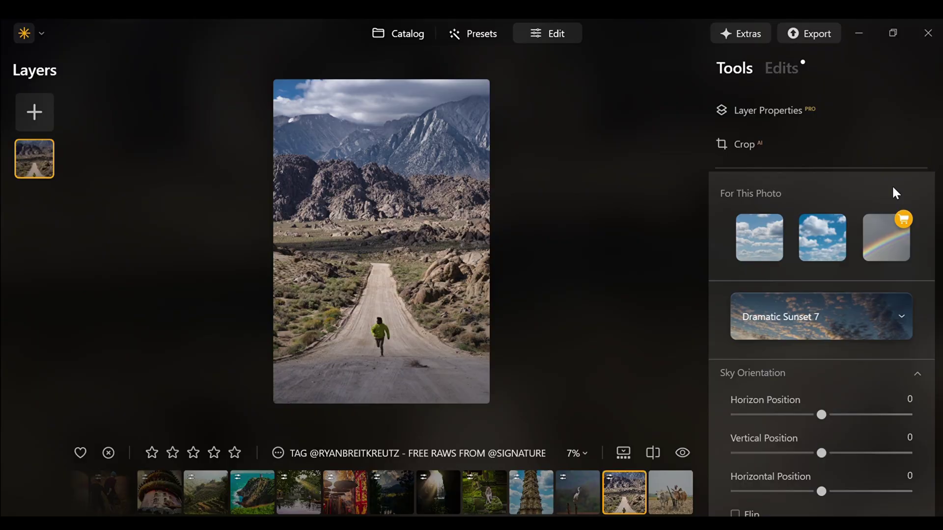
drag(819, 414, 821, 415)
scroll(817, 295, down, 5)
drag(816, 315, 862, 314)
mouse_move(782, 275)
mouse_down()
mouse_move(856, 269)
mouse_move(751, 274)
mouse_move(764, 275)
mouse_up()
click(461, 109)
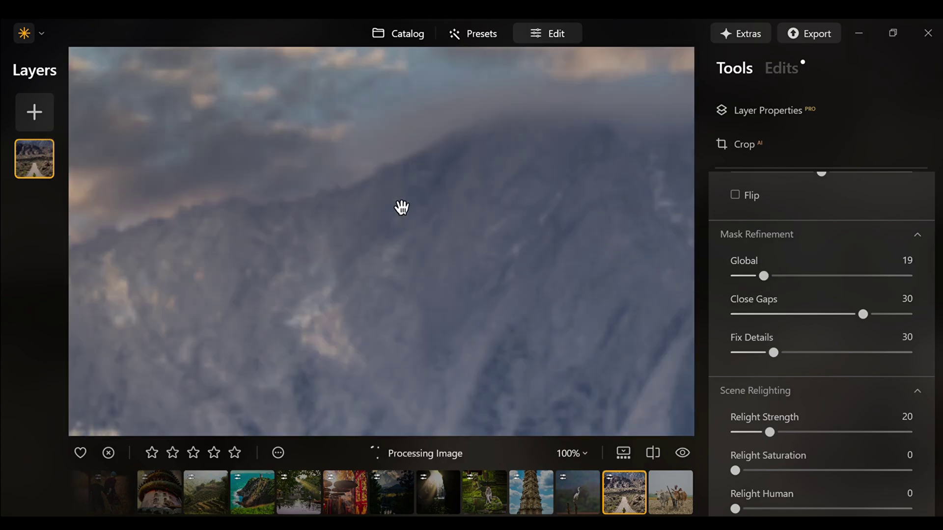
click(397, 204)
scroll(932, 204, up, 5)
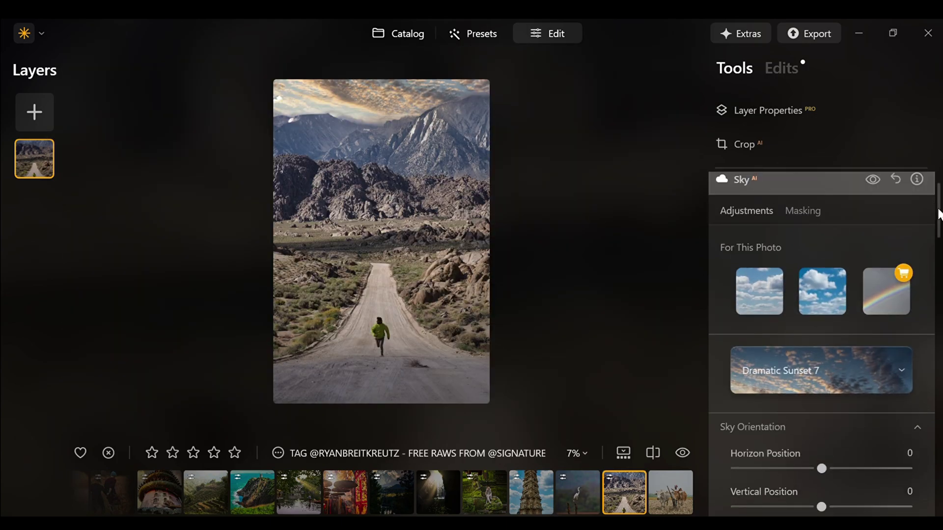
Lower Exposure slightly and raise Smart Contrast, Highlights and Shadows in the Develop tool for the desert road photo
scroll(932, 204, up, 2)
click(824, 252)
click(786, 314)
drag(821, 320, 811, 319)
drag(844, 358, 851, 358)
drag(821, 396, 859, 396)
drag(821, 434, 855, 435)
Set Develop's Whites to 30 and Blacks to 23
scroll(903, 314, down, 5)
drag(821, 305, 848, 305)
drag(821, 343, 820, 373)
Set Develop's Saturation to -11 and Vibrance to 39
scroll(821, 374, down, 3)
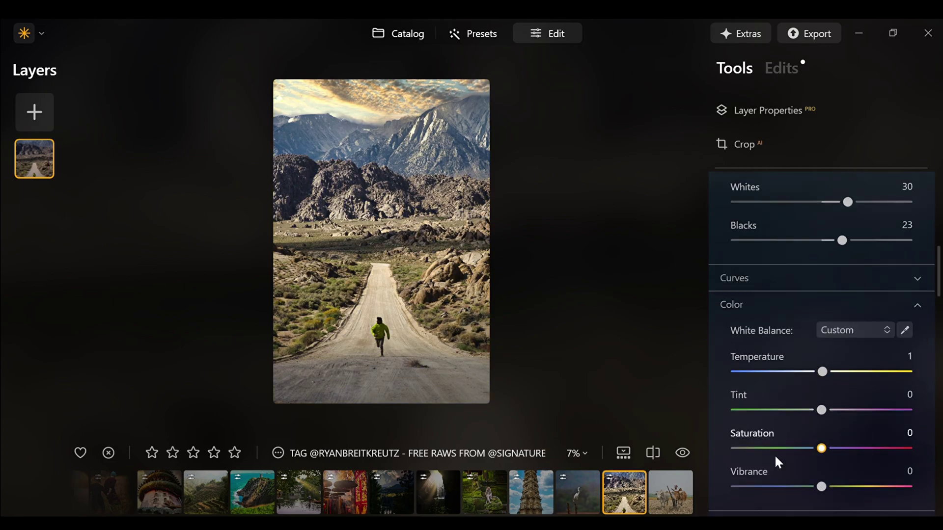
mouse_move(821, 448)
mouse_down()
mouse_move(854, 476)
mouse_move(844, 454)
mouse_move(813, 455)
mouse_up()
click(855, 486)
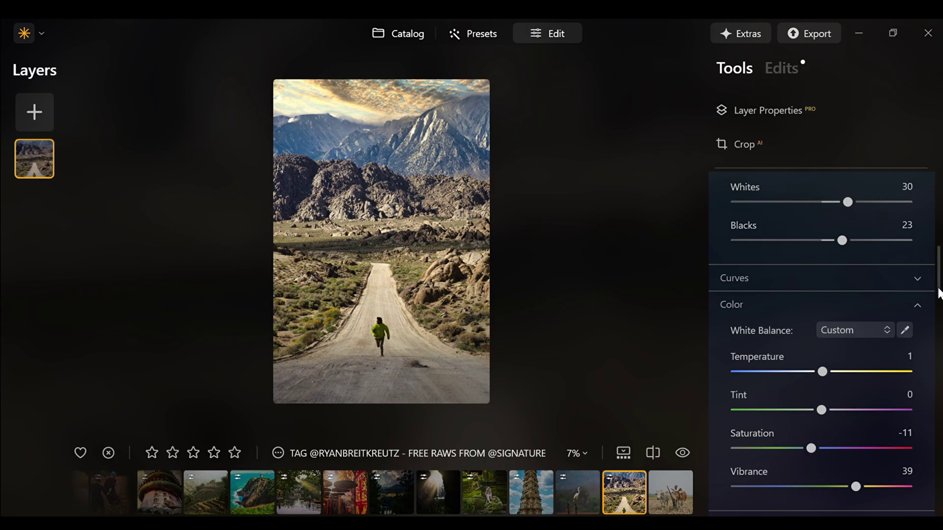
Lift the dark end of Develop's tone curve with an added shadow point and collapse the Curves, Color, Sharpness and Noise Reduction sections
click(917, 278)
drag(741, 448, 741, 439)
click(756, 433)
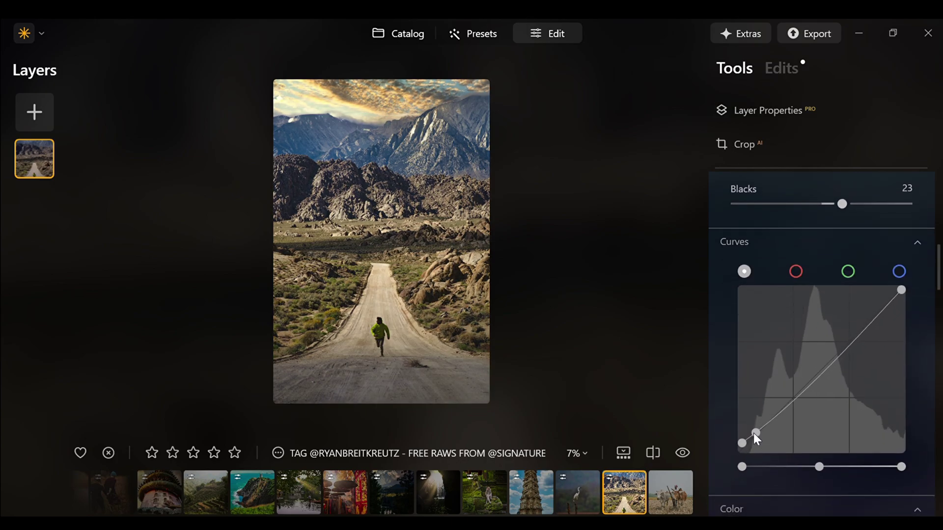
click(883, 242)
click(905, 268)
click(905, 294)
click(835, 321)
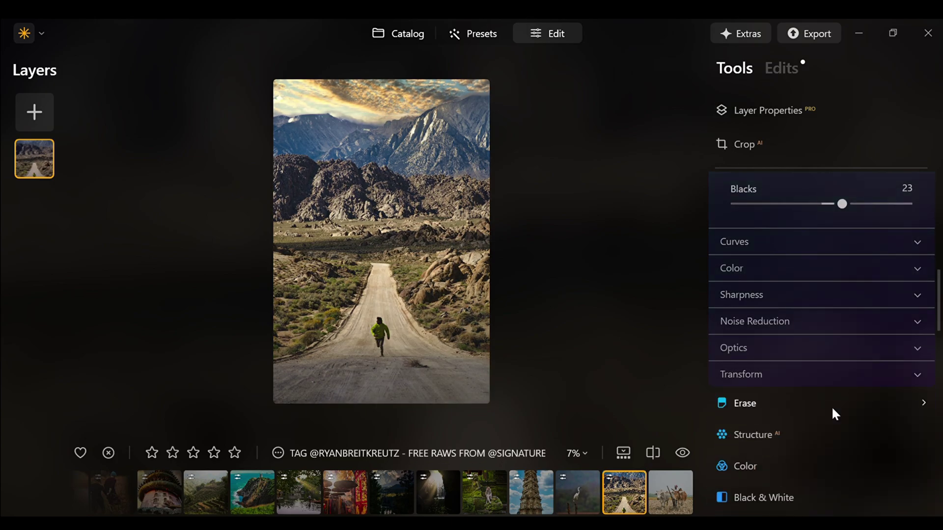
Apply Structure to the desert road photo with a raised Amount and a little Boost
click(832, 435)
drag(840, 305, 849, 305)
click(755, 342)
click(761, 219)
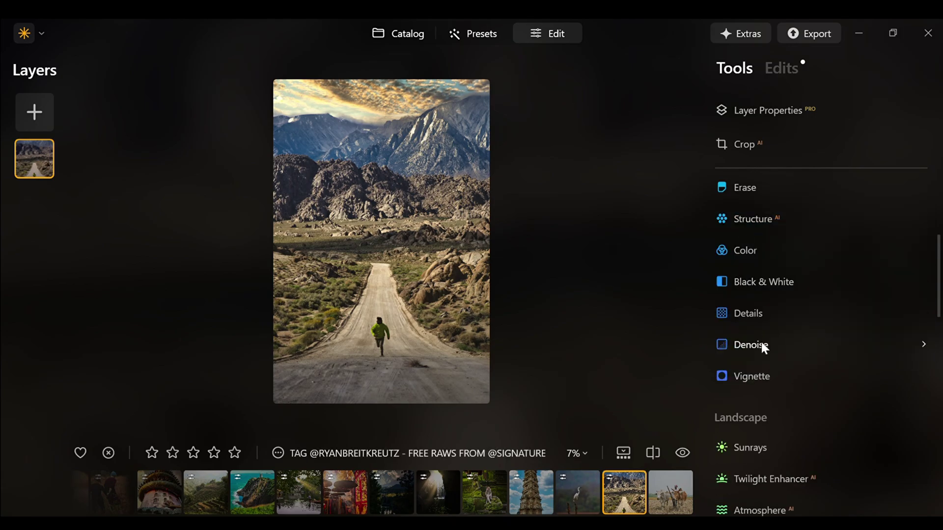
Set Small Details to 15 and Medium Details to 7 in the Details tool
click(747, 341)
click(743, 278)
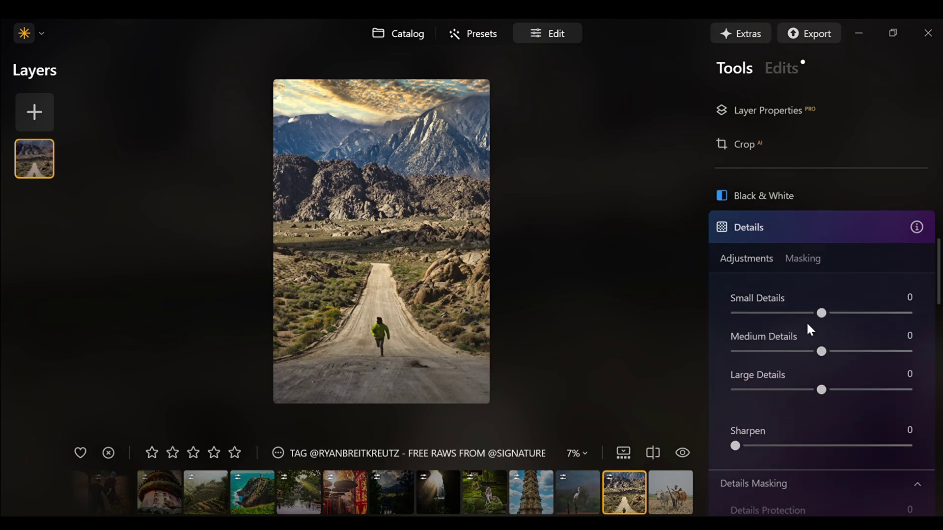
click(834, 312)
click(827, 344)
click(680, 452)
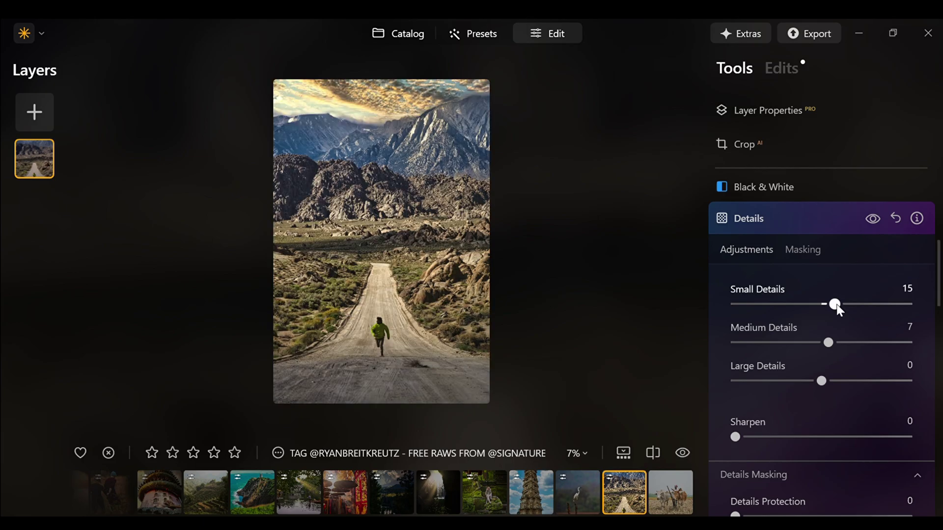
Lower Small Details and Medium Details below zero and close the Details tool
click(793, 304)
click(801, 342)
click(797, 231)
Add another Structure adjustment masked to the road foreground around the runner and set its Amount to -66
scroll(936, 288, up, 5)
click(732, 307)
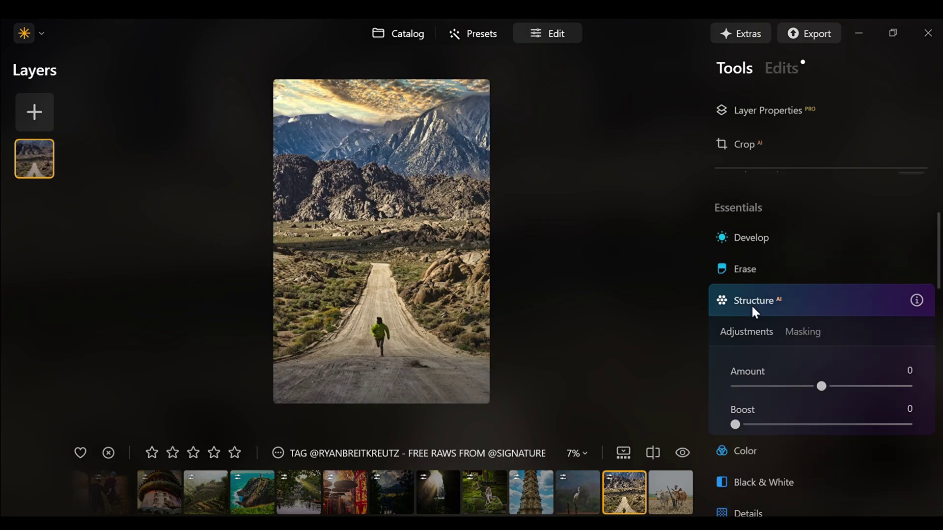
click(759, 323)
drag(338, 410, 406, 354)
click(749, 250)
click(764, 304)
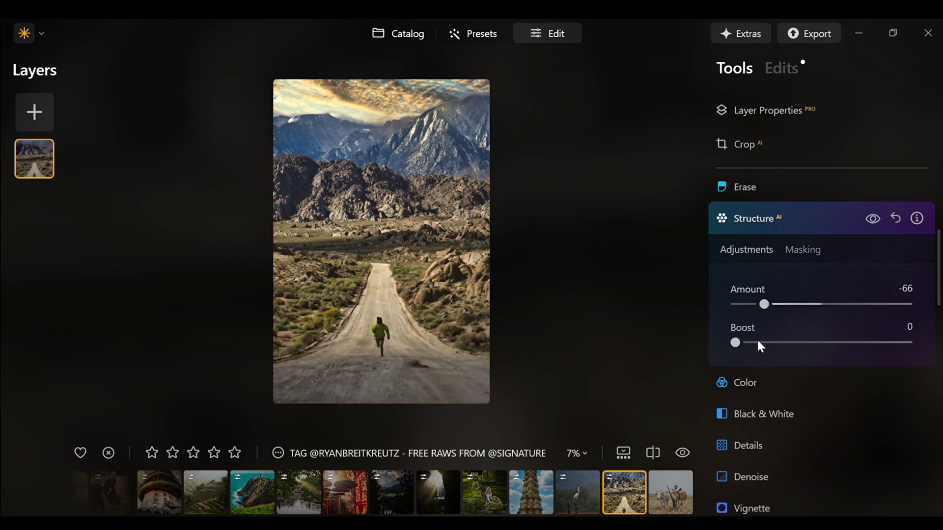
Add Sunrays to the desert road photo with the sun center at the upper-left part of the sky
scroll(853, 277, down, 5)
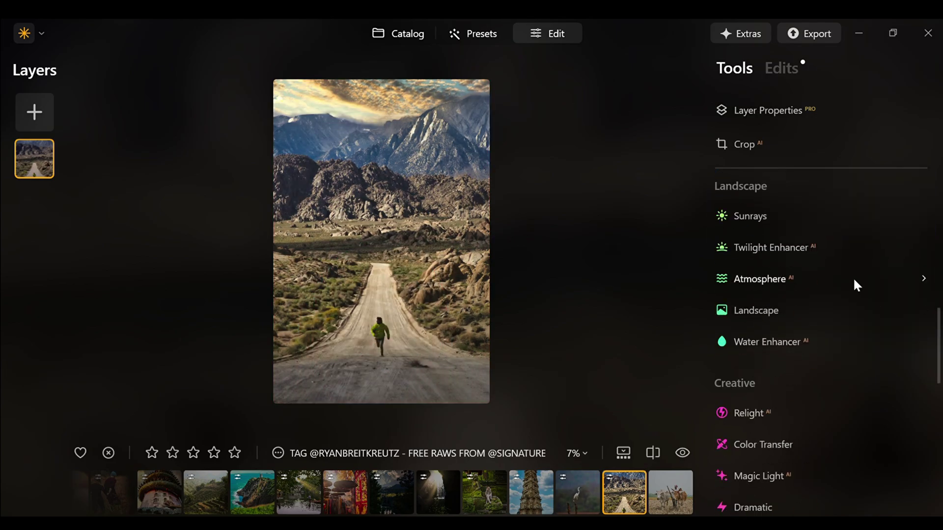
click(782, 250)
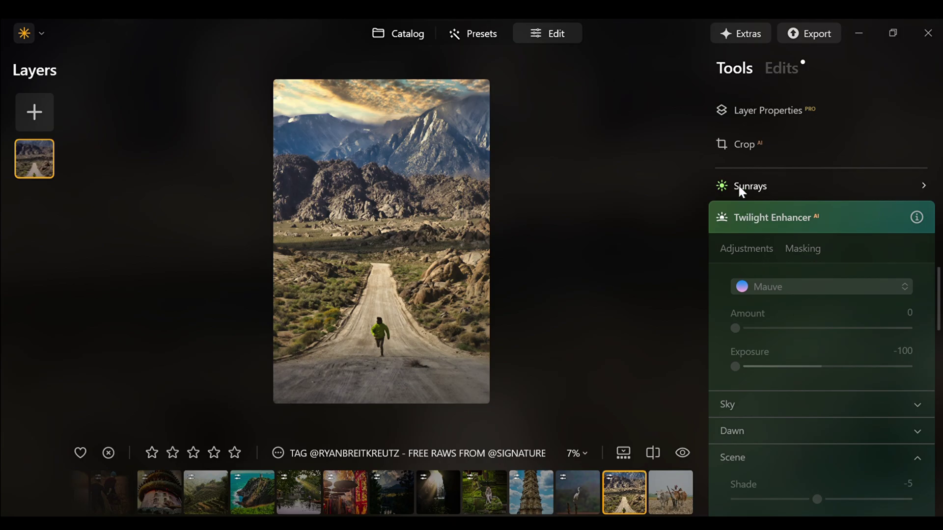
click(739, 187)
click(784, 287)
click(300, 118)
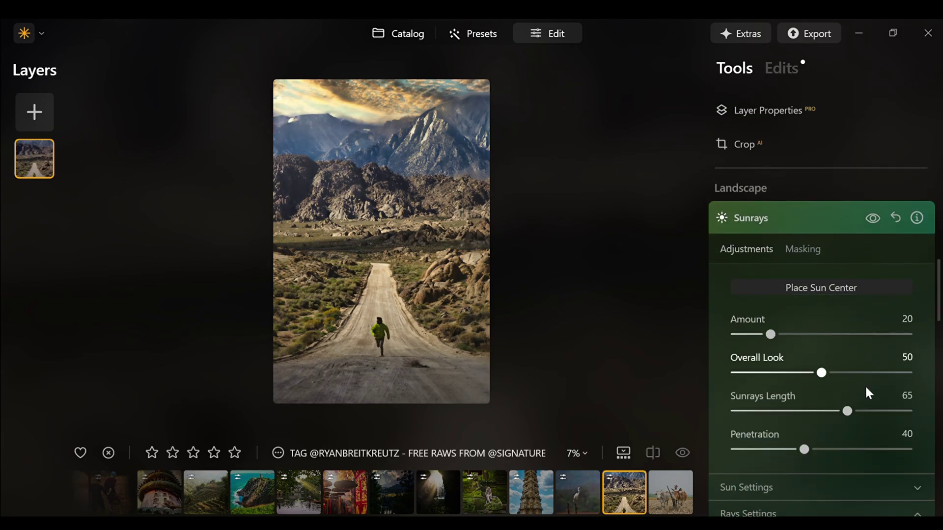
Set Sunrays Length to 94, Penetration to 64, Sun Warmth to 41 and Sunrays Warmth to 73
drag(804, 449, 846, 449)
drag(847, 411, 898, 415)
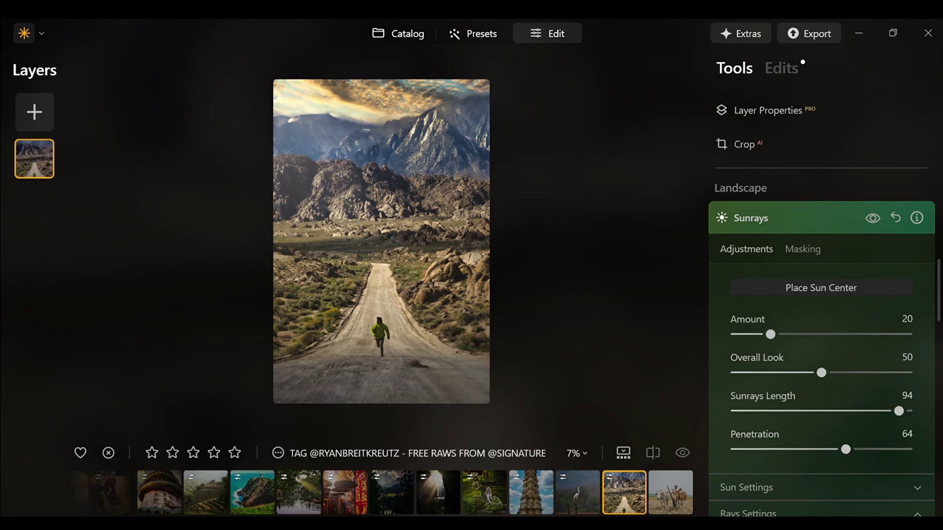
scroll(897, 415, down, 6)
drag(785, 382, 829, 383)
drag(804, 421, 862, 416)
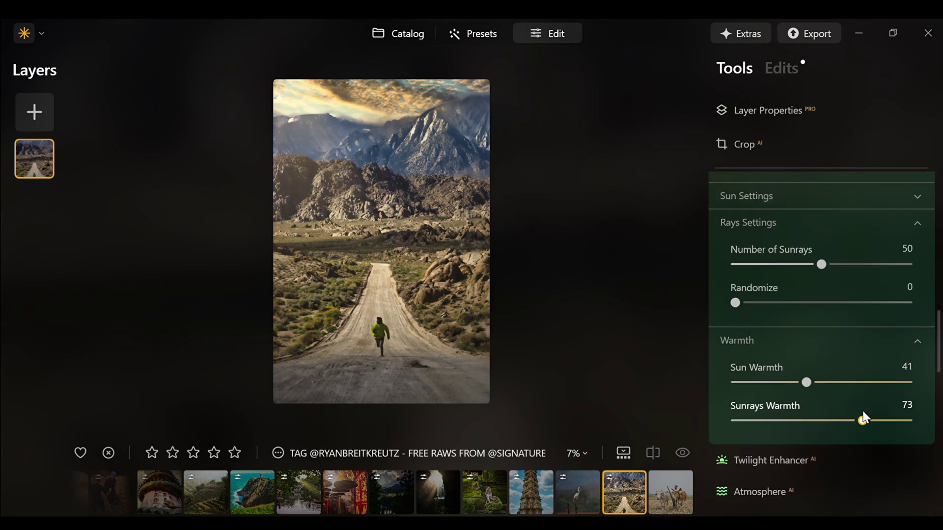
Add a Develop adjustment masked by a diagonal linear gradient over the photo's upper right and lower its Exposure
scroll(915, 189, up, 12)
click(752, 392)
scroll(805, 285, down, 2)
scroll(805, 286, up, 2)
click(802, 249)
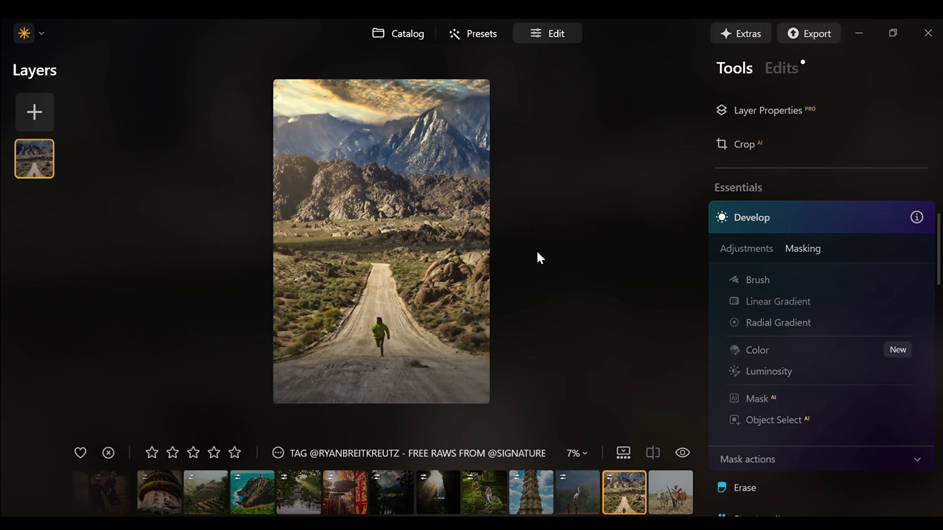
click(777, 301)
mouse_move(475, 258)
mouse_down()
mouse_move(280, 297)
mouse_move(314, 338)
mouse_up()
mouse_move(452, 202)
mouse_down()
mouse_move(507, 175)
mouse_move(406, 152)
mouse_move(385, 132)
mouse_up()
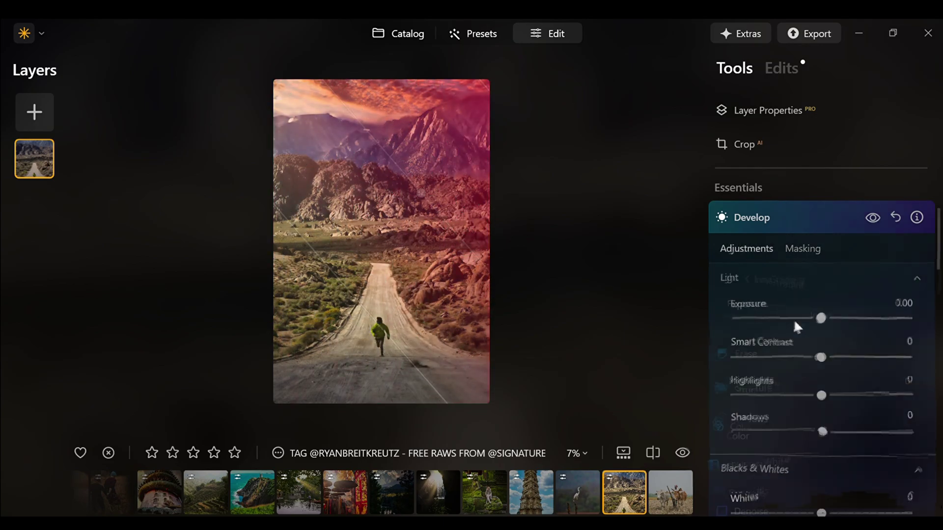
drag(794, 319, 799, 319)
Mask a further Develop adjustment with a slightly tilted linear gradient over the lower road
click(802, 248)
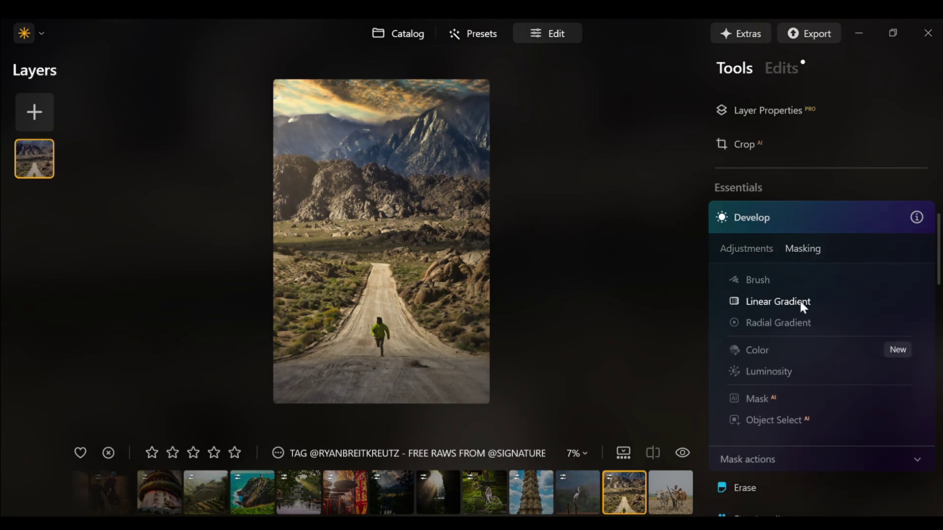
click(799, 301)
mouse_move(366, 276)
mouse_down()
mouse_move(441, 437)
mouse_move(441, 472)
mouse_up()
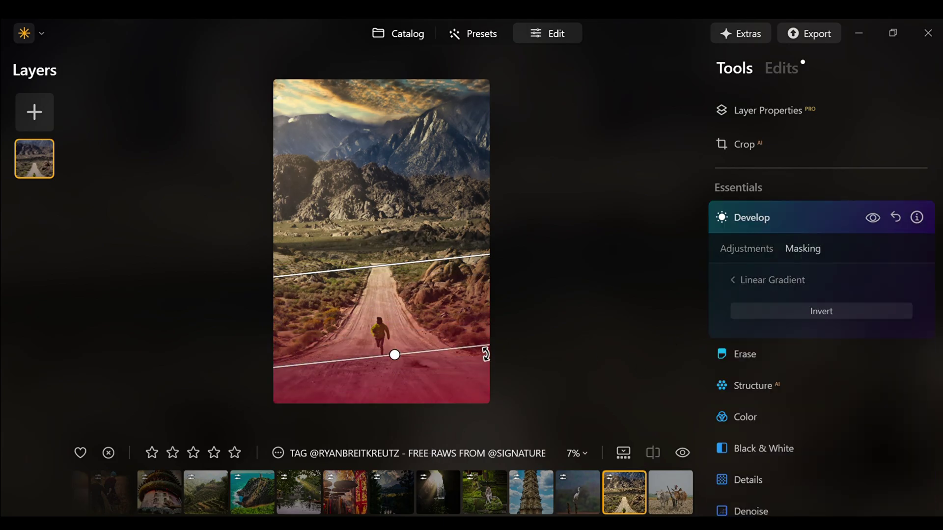
drag(348, 360, 344, 362)
Set the lower-road Develop adjustment to Exposure -1.10 and Smart Contrast 100, and compare the photo with its original
click(738, 248)
drag(820, 319, 802, 319)
drag(821, 357, 907, 357)
click(681, 453)
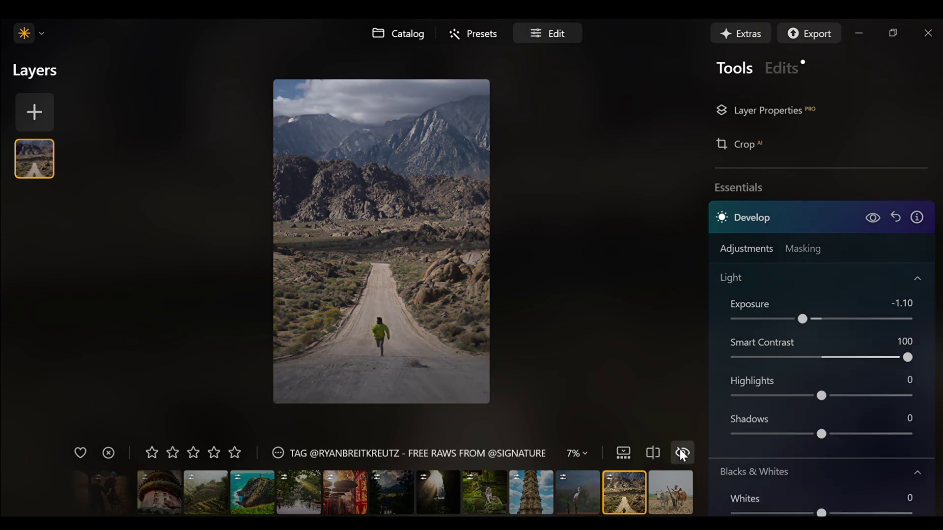
click(681, 453)
click(681, 453)
click(681, 452)
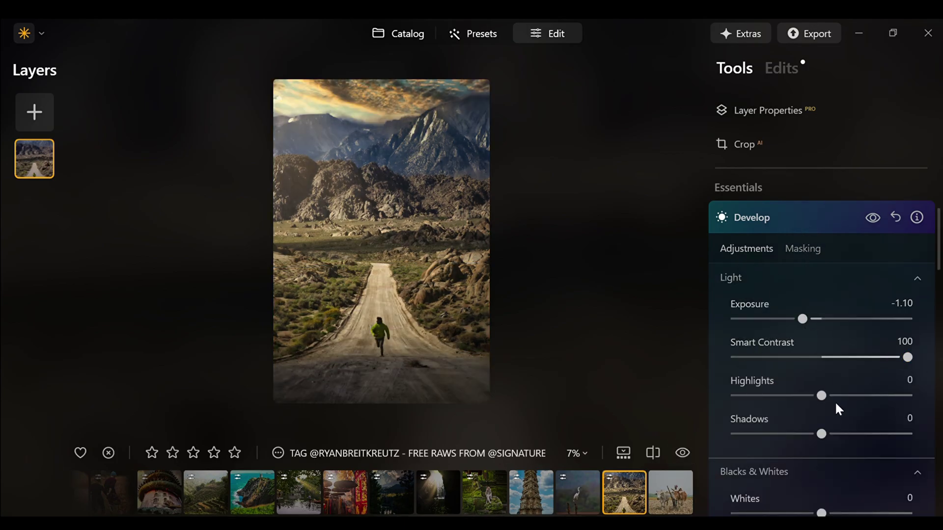
Reopen the Develop edit made directly after Sky, brighten its Light adjustments, and return to the tool list
click(801, 221)
click(781, 69)
drag(938, 191, 938, 398)
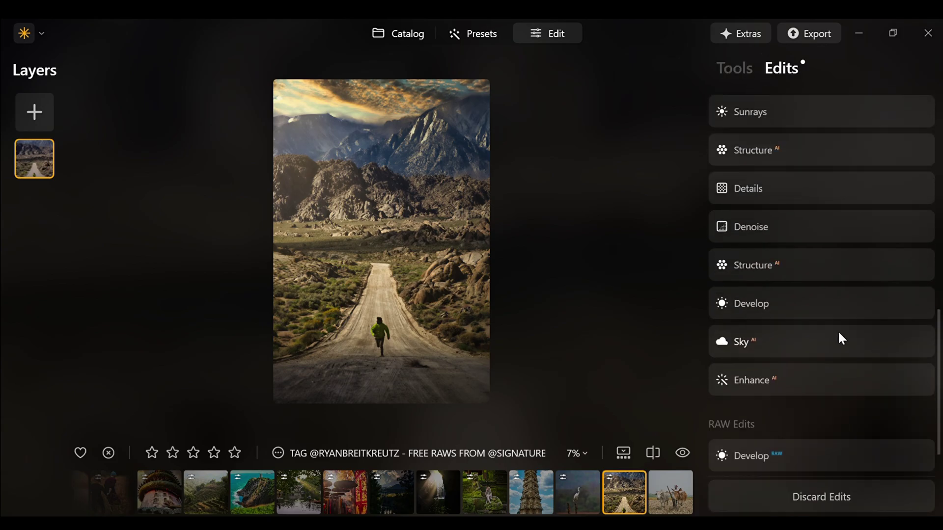
click(835, 304)
drag(856, 423, 898, 423)
click(734, 72)
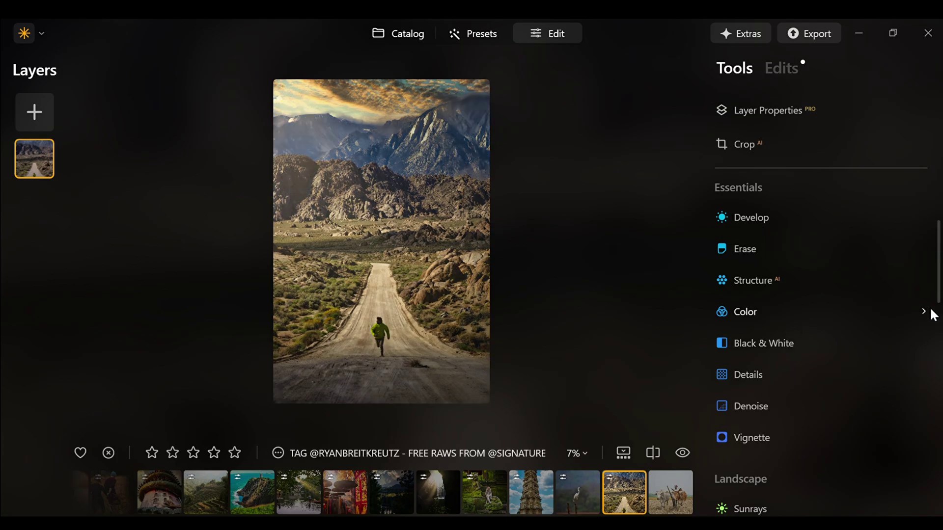
Inspect the runner at 100% and set Luminosity Denoise to 52 and Color Denoise to 25
scroll(932, 314, down, 10)
scroll(926, 373, up, 12)
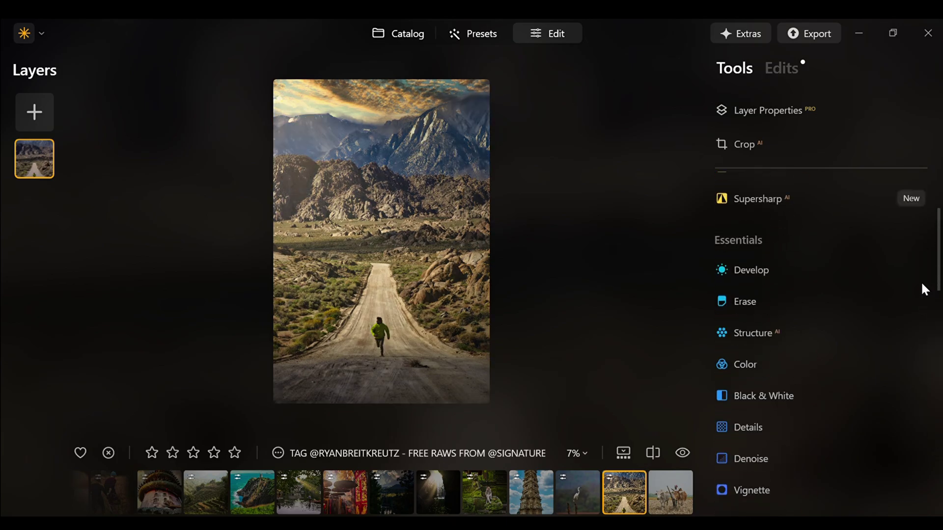
scroll(925, 289, down, 2)
click(381, 337)
click(756, 357)
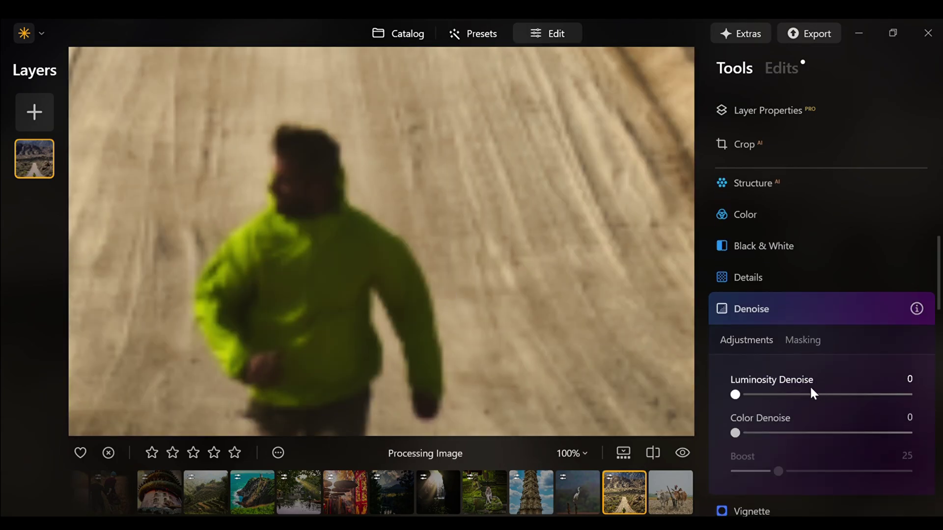
drag(811, 393, 826, 394)
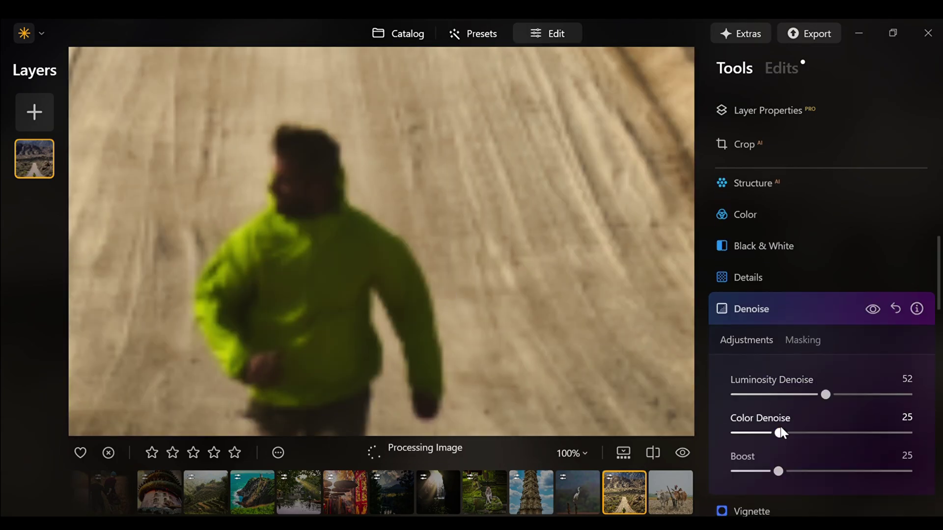
click(491, 299)
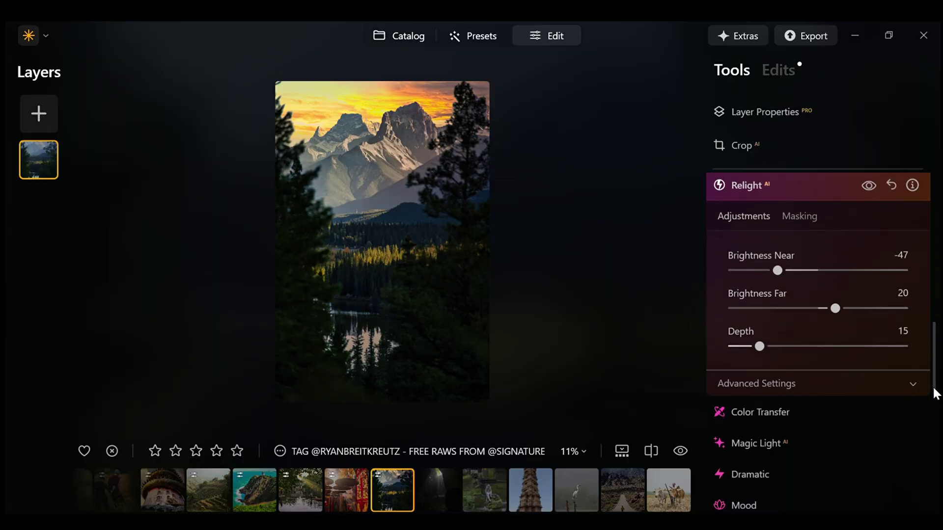
Apply Magic Light at Intensity 7, brushing from the sky down over the mountain slope, and close the tool
drag(934, 391, 934, 423)
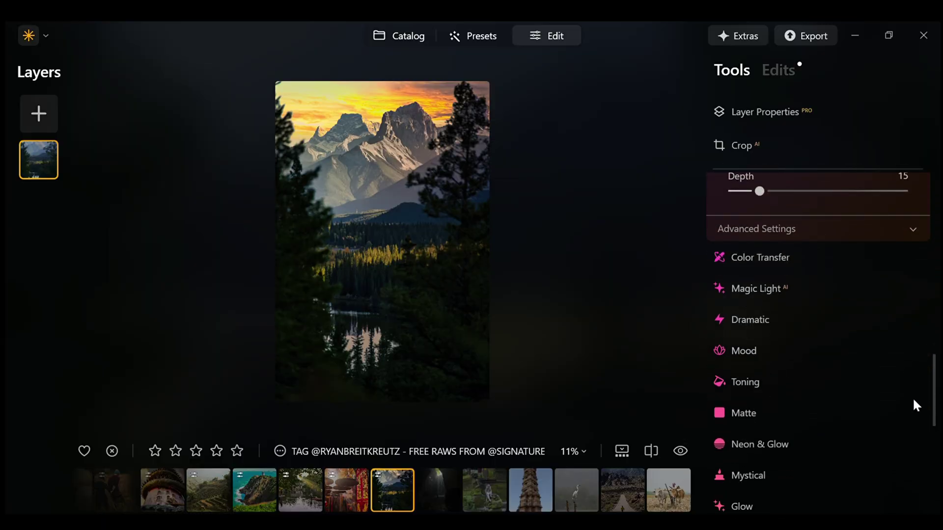
click(780, 288)
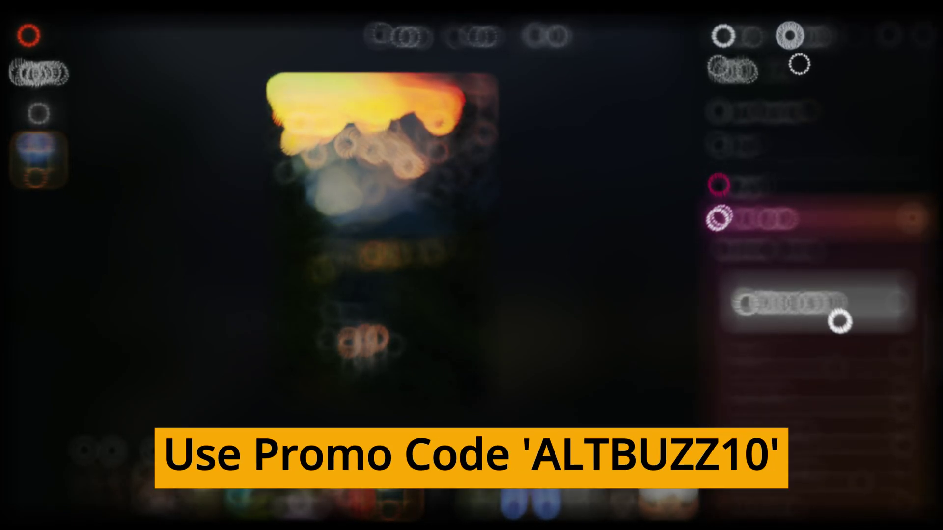
click(795, 256)
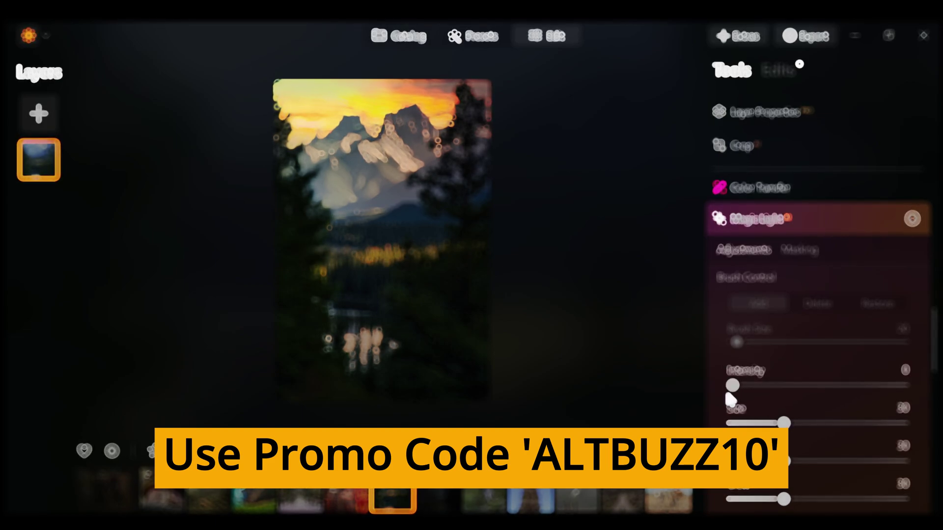
drag(733, 386, 744, 387)
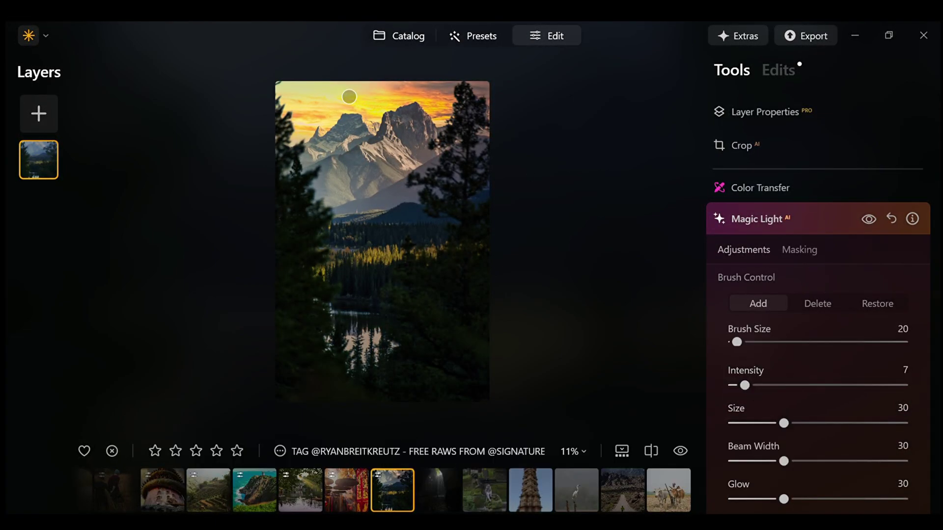
drag(317, 116, 359, 195)
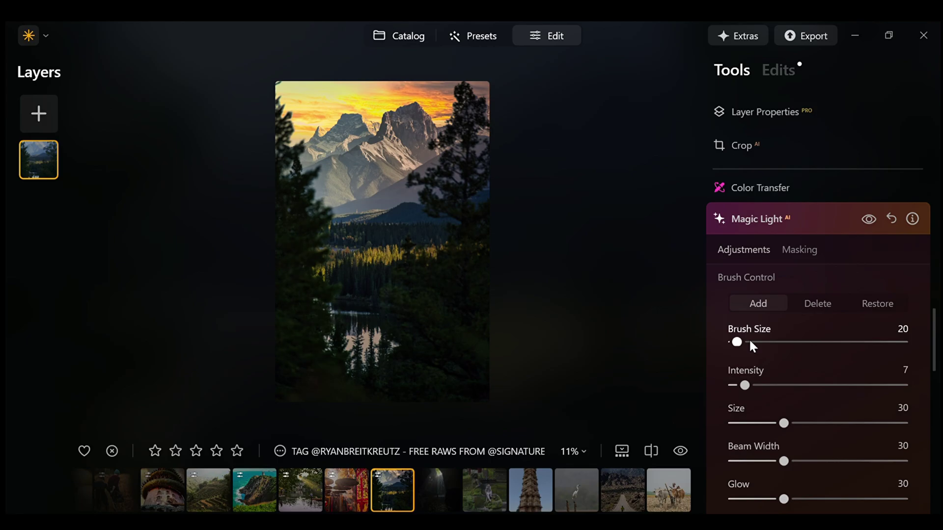
click(778, 216)
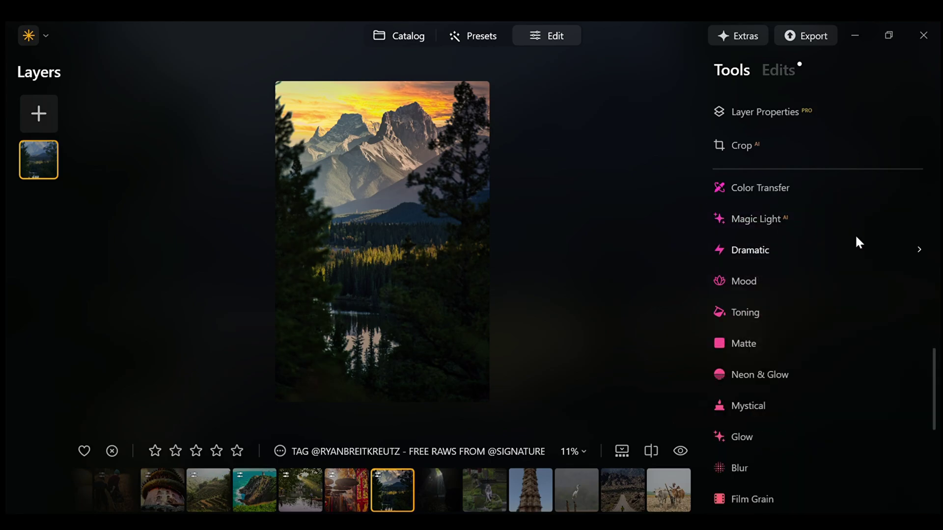
Compare the edited mountain lake photo with its original repeatedly
drag(934, 396, 939, 442)
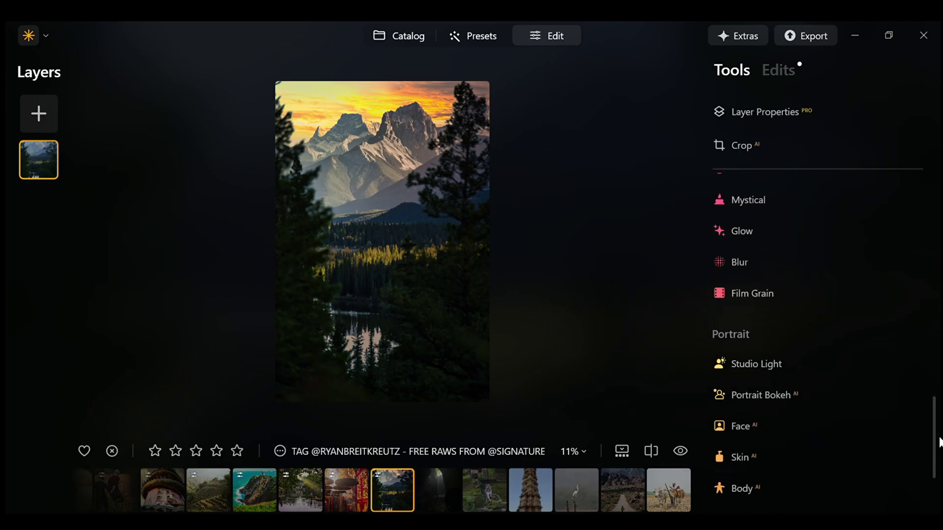
click(680, 452)
click(680, 452)
click(680, 452)
click(681, 452)
click(681, 451)
click(680, 451)
click(680, 452)
click(680, 451)
click(680, 452)
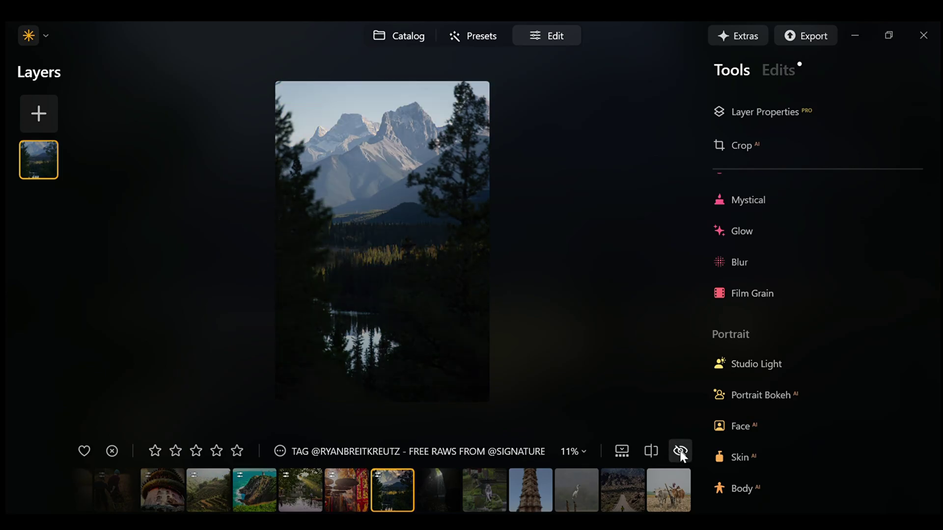
click(680, 452)
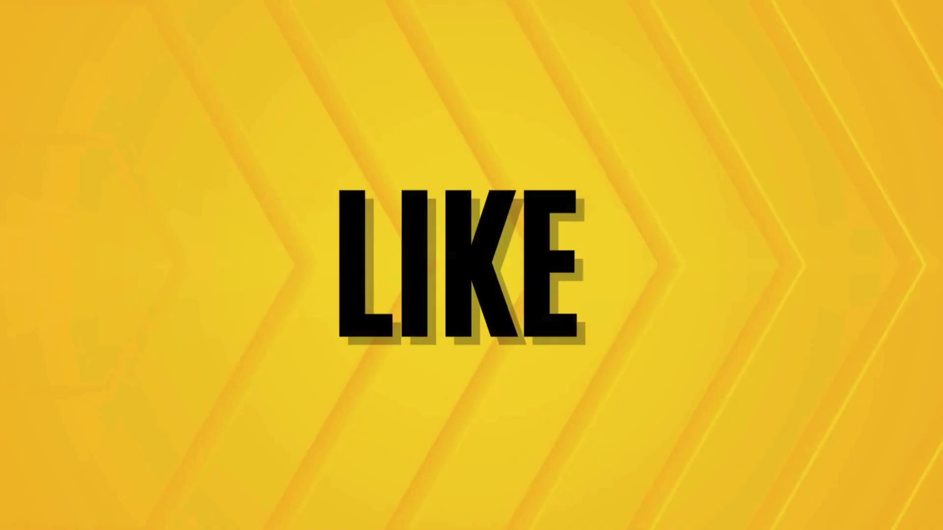